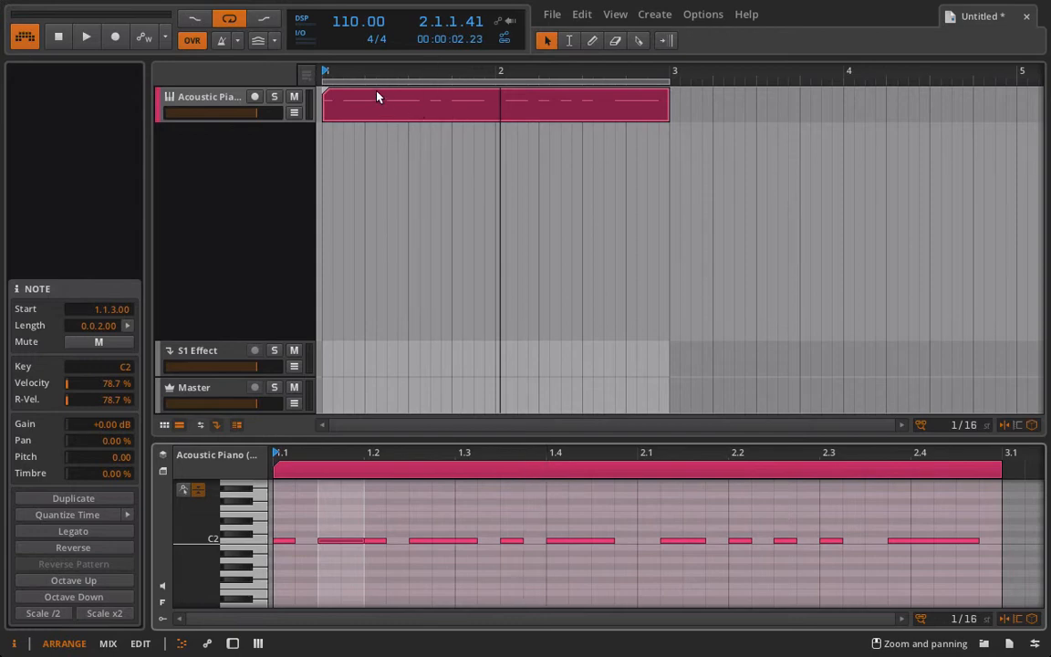
Play back the piano clip and select its second note to examine the note properties
key(space)
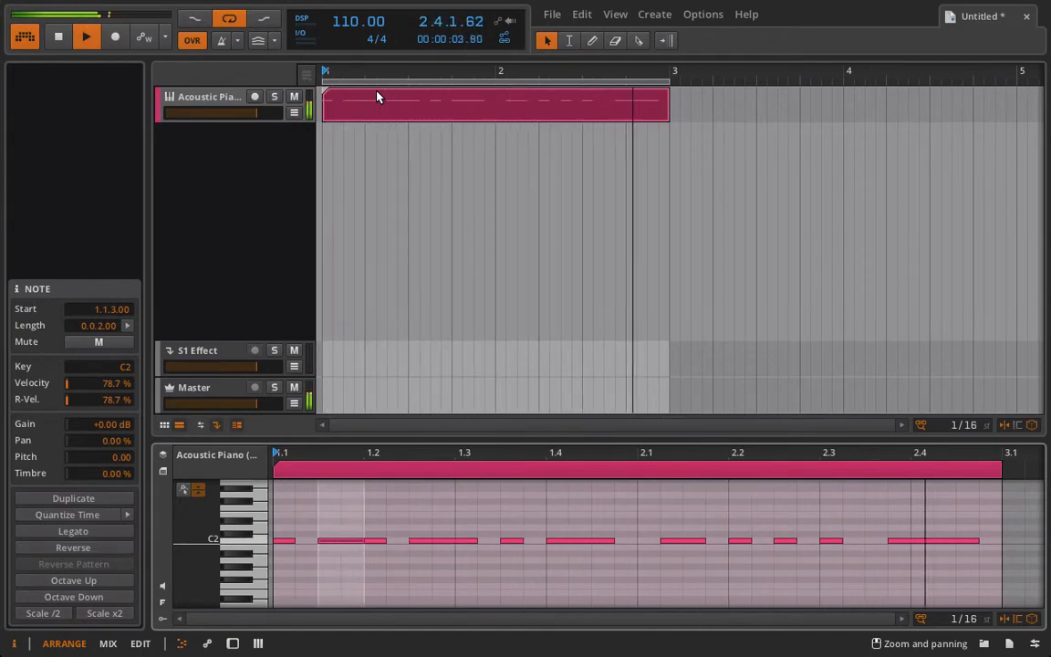
key(space)
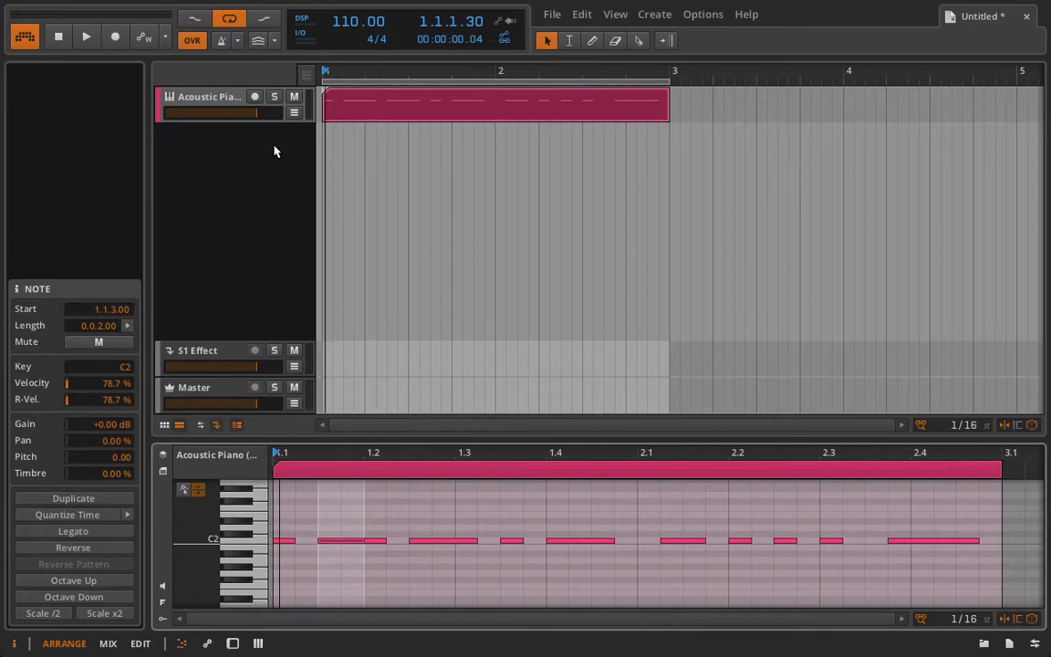
click(382, 494)
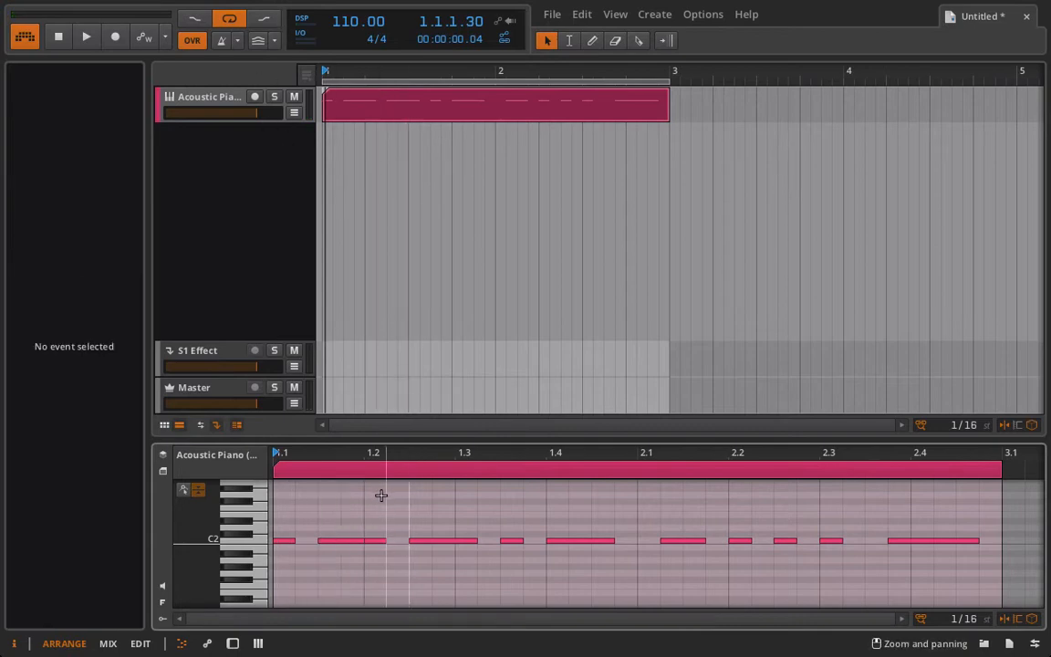
click(341, 543)
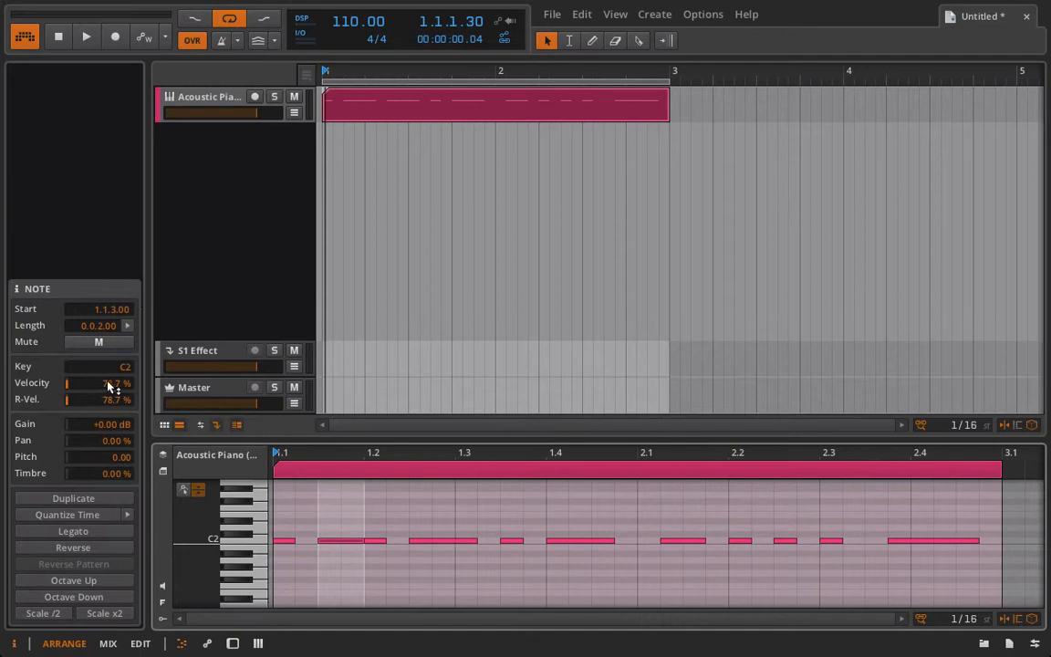
Select all notes in the piano clip and shorten them together, bringing the length value to 0.0.0.70
click(425, 505)
key(ctrl+a)
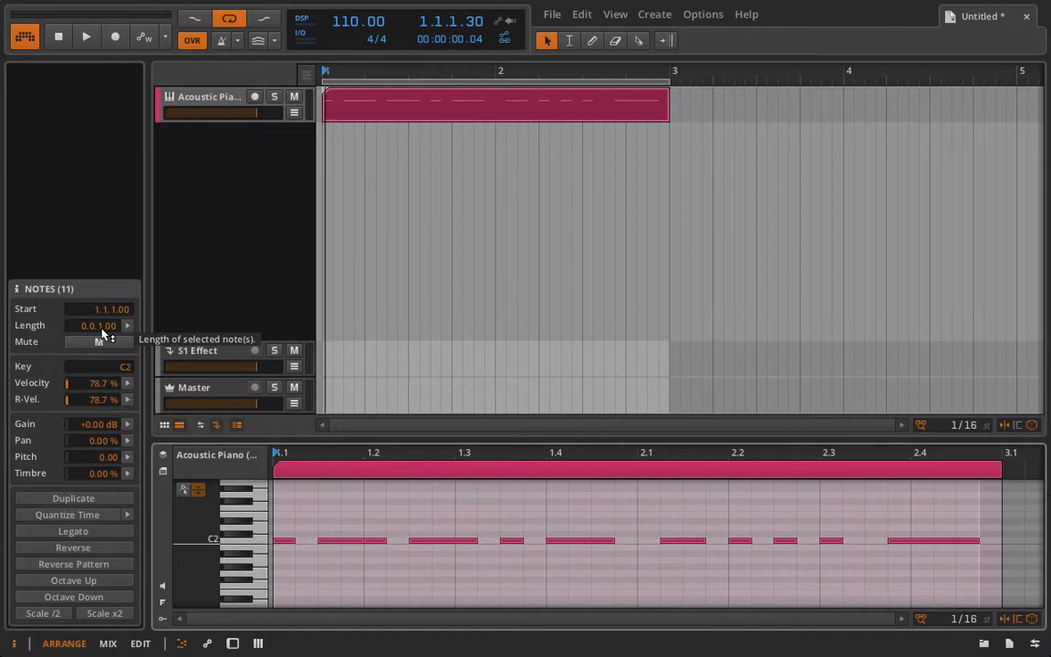
mouse_move(103, 334)
mouse_down()
mouse_move(103, 370)
mouse_move(113, 329)
mouse_move(113, 345)
mouse_up()
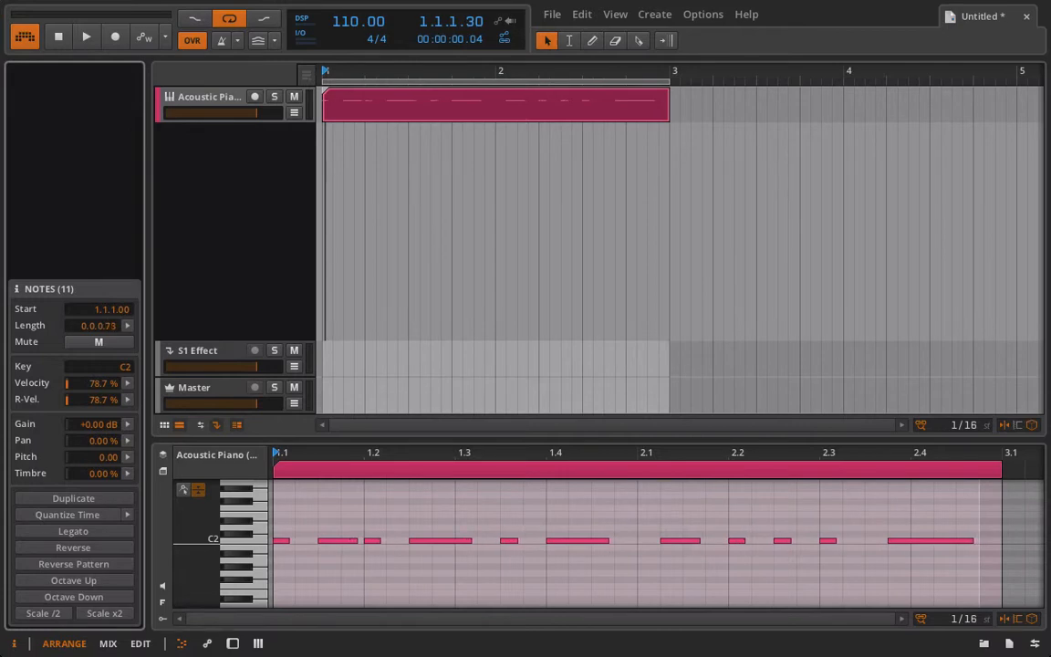
Try a custom 1/8 triplet length on all selected notes and undo it
click(128, 328)
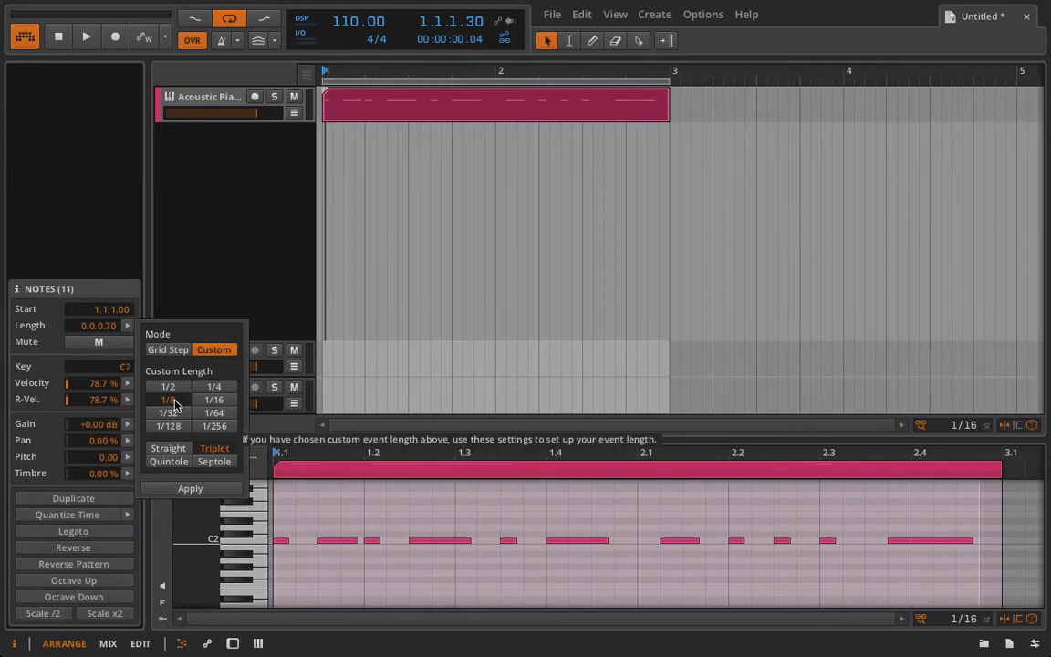
click(202, 490)
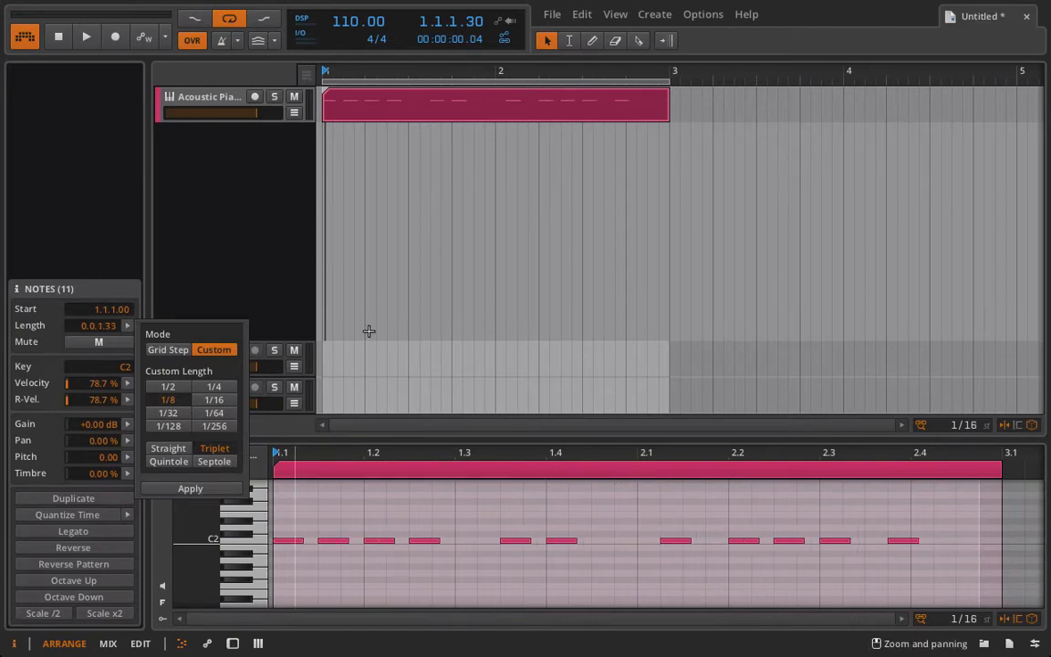
click(174, 282)
key(ctrl+z)
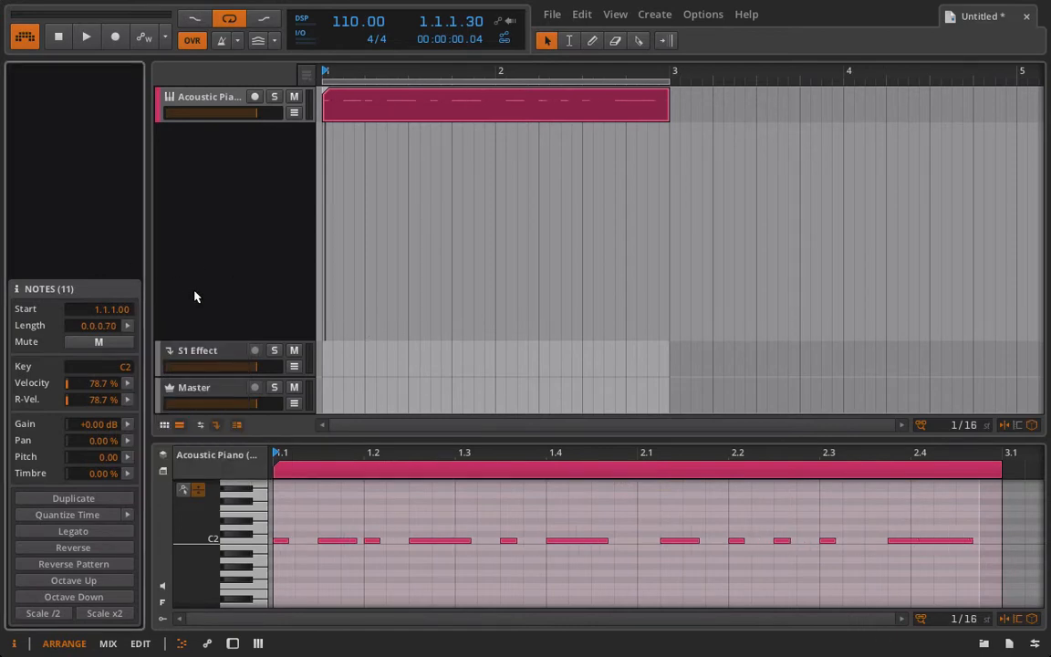
Play back the shortened notes and reselect all notes in the clip
key(space)
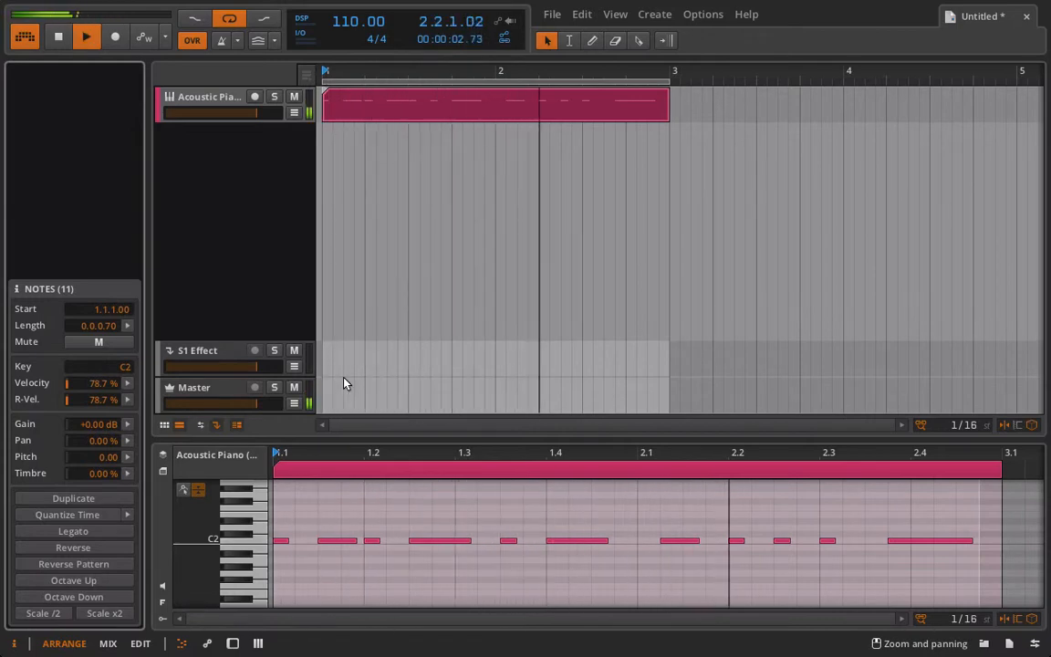
key(space)
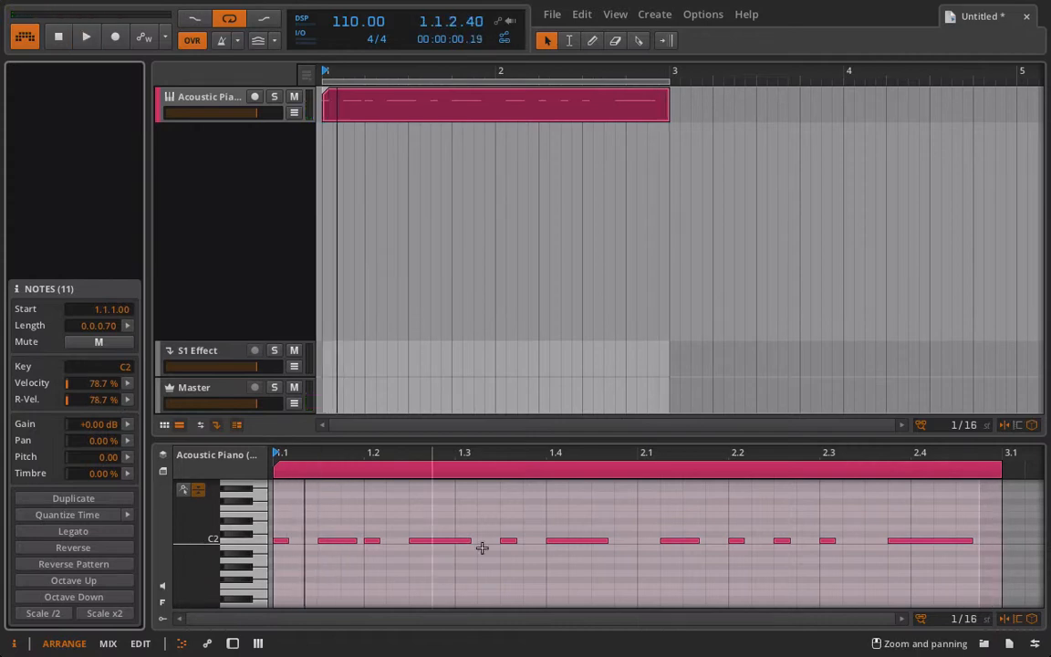
click(520, 528)
key(ctrl+a)
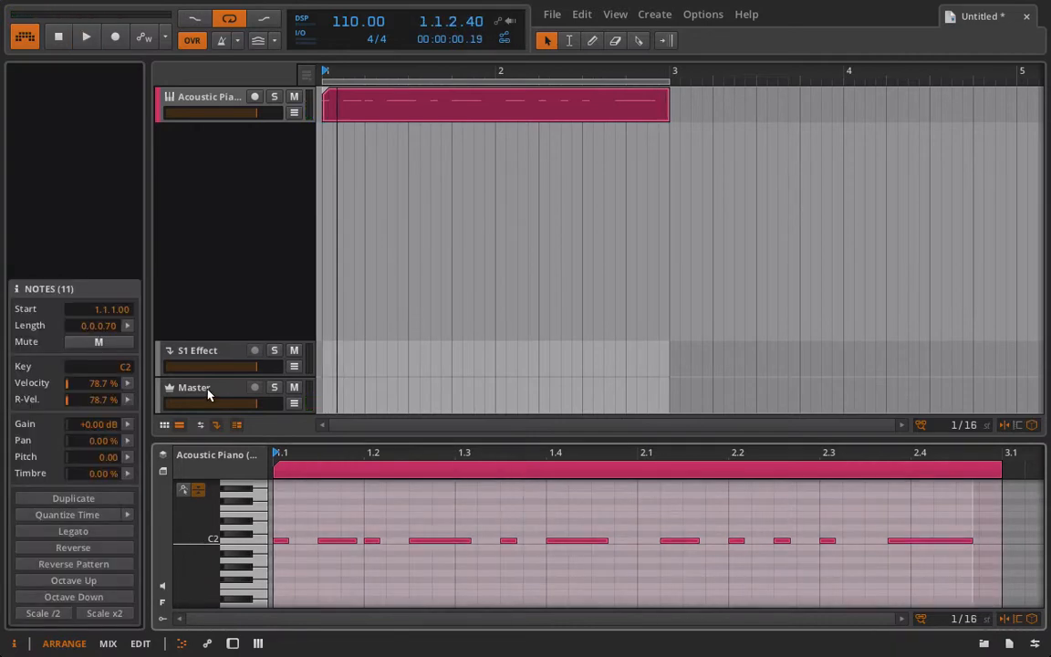
Start looped playback and open the velocity distribution settings of the selected notes
click(127, 383)
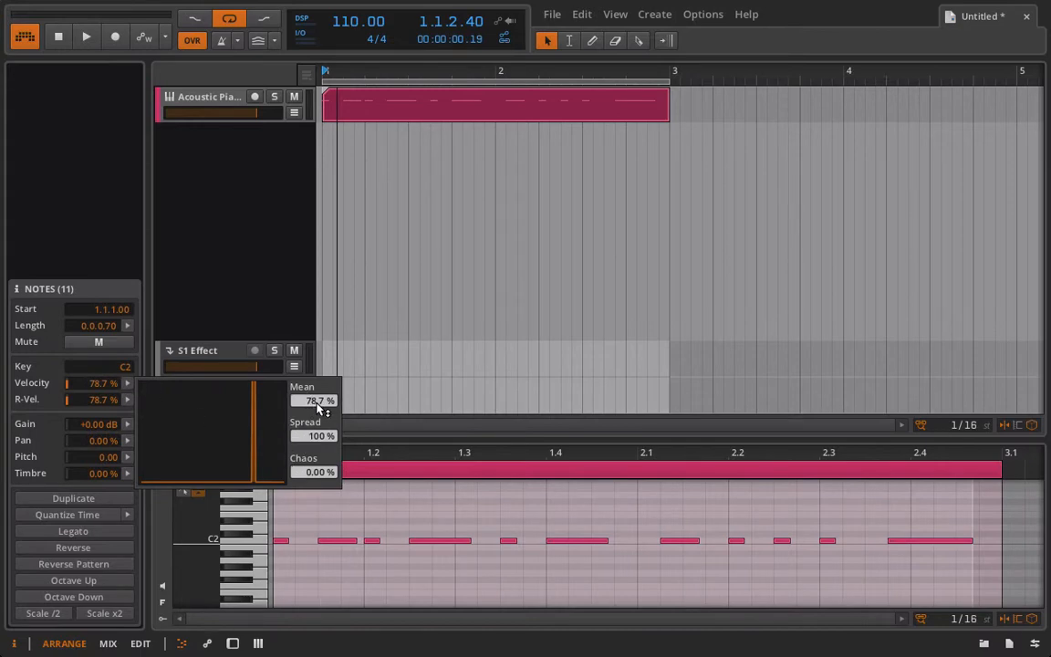
click(92, 43)
click(85, 38)
click(128, 385)
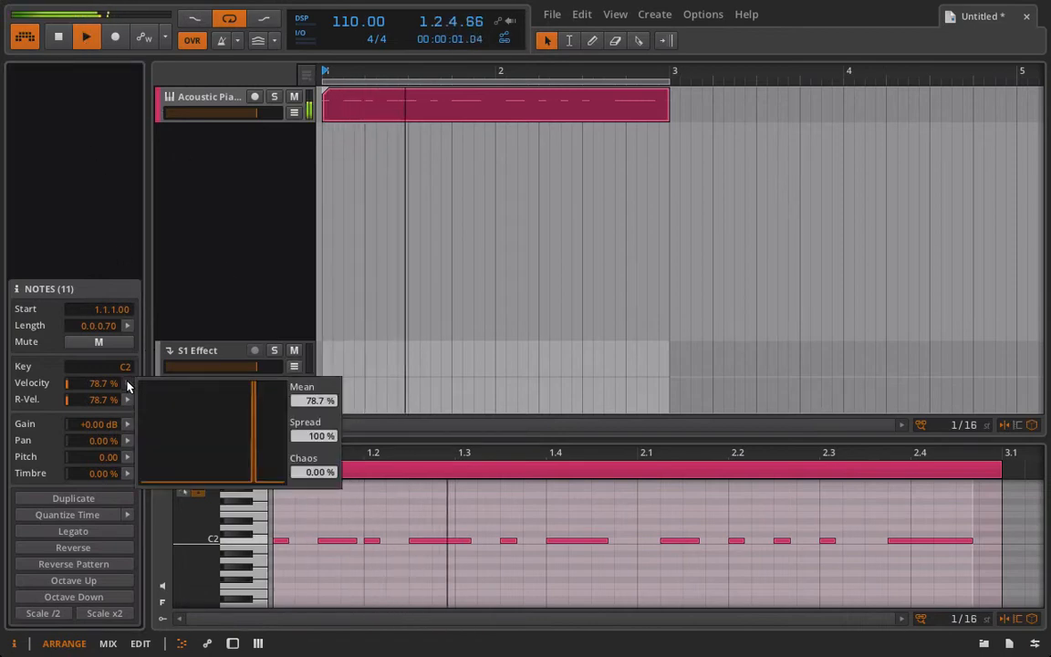
Try mean velocities of 100% and 0% on the selected notes, and set the mean to 50%
drag(321, 400, 322, 354)
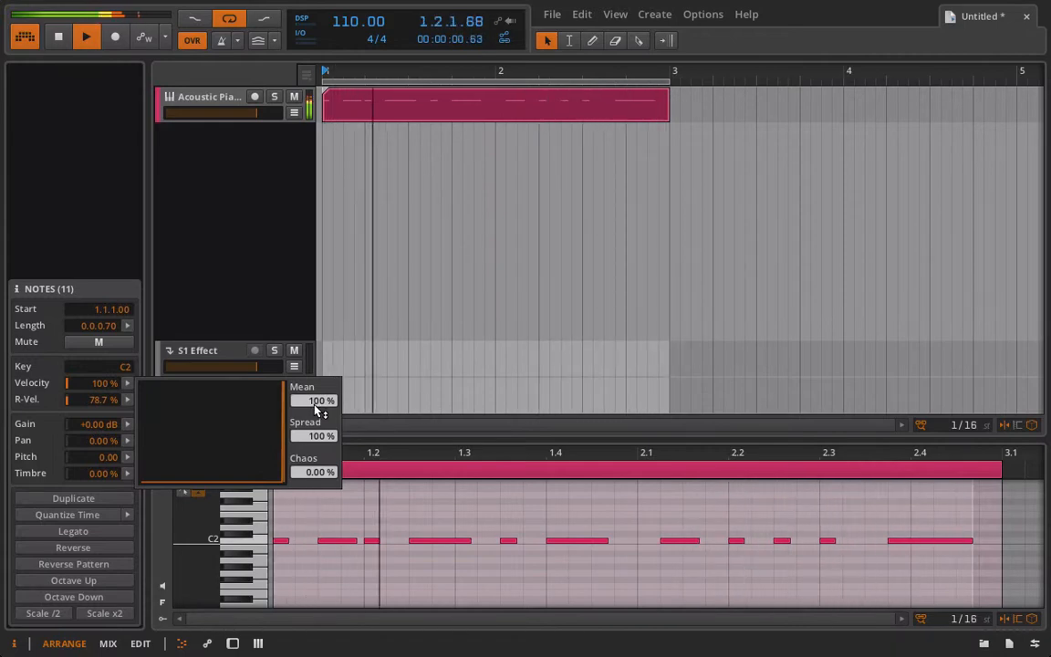
drag(317, 402, 316, 456)
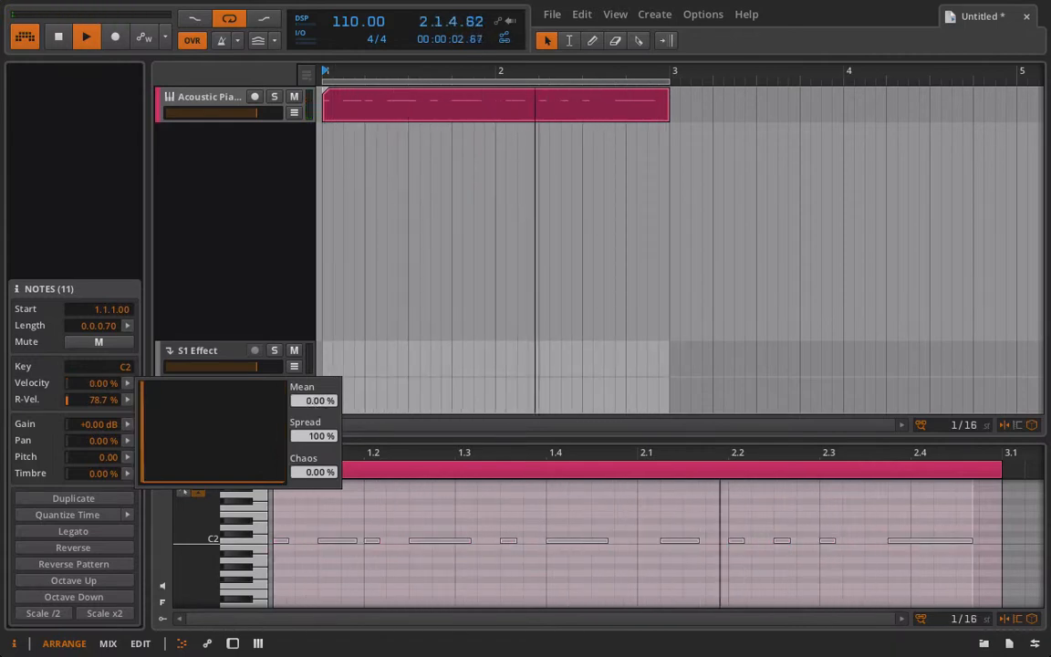
double_click(316, 400)
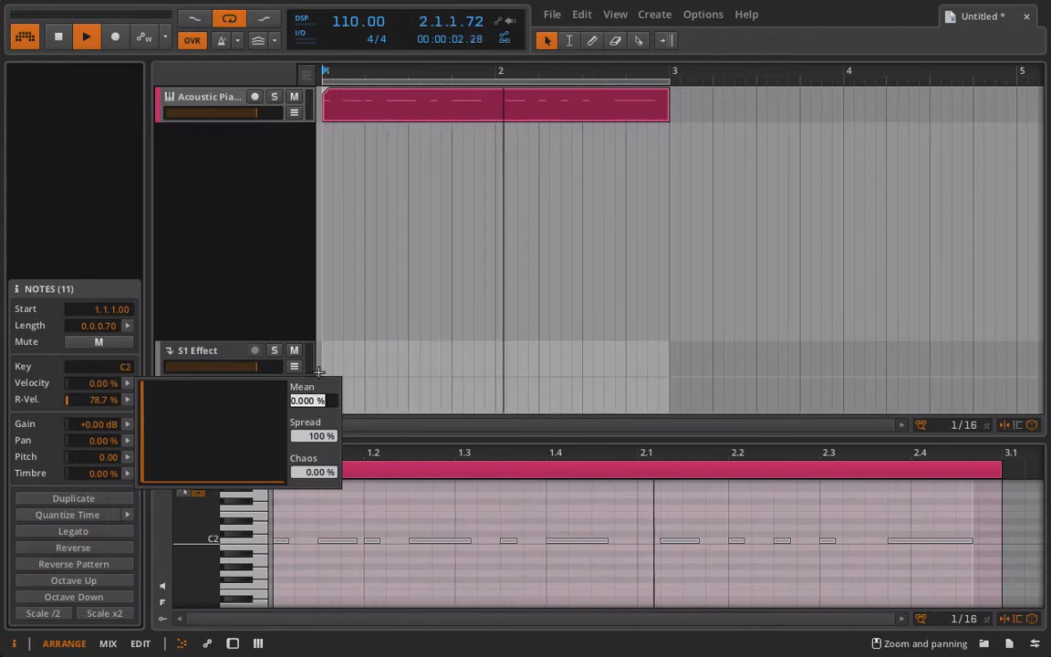
click(309, 403)
click(319, 403)
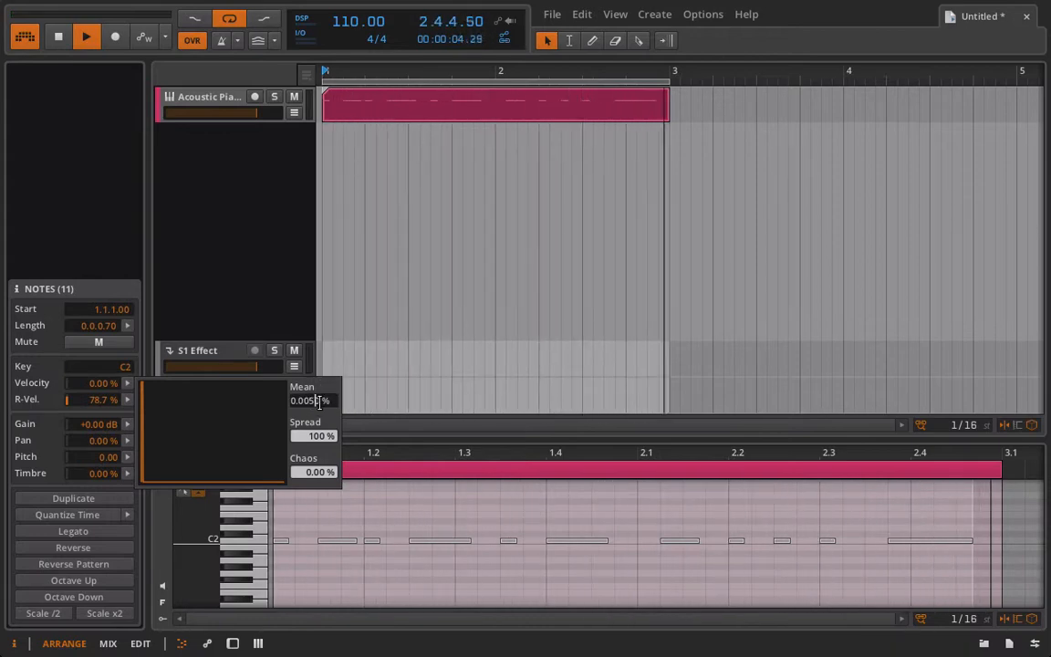
key(BackSpace)
key(BackSpace)
key(BackSpace)
key(BackSpace)
key(BackSpace)
key(BackSpace)
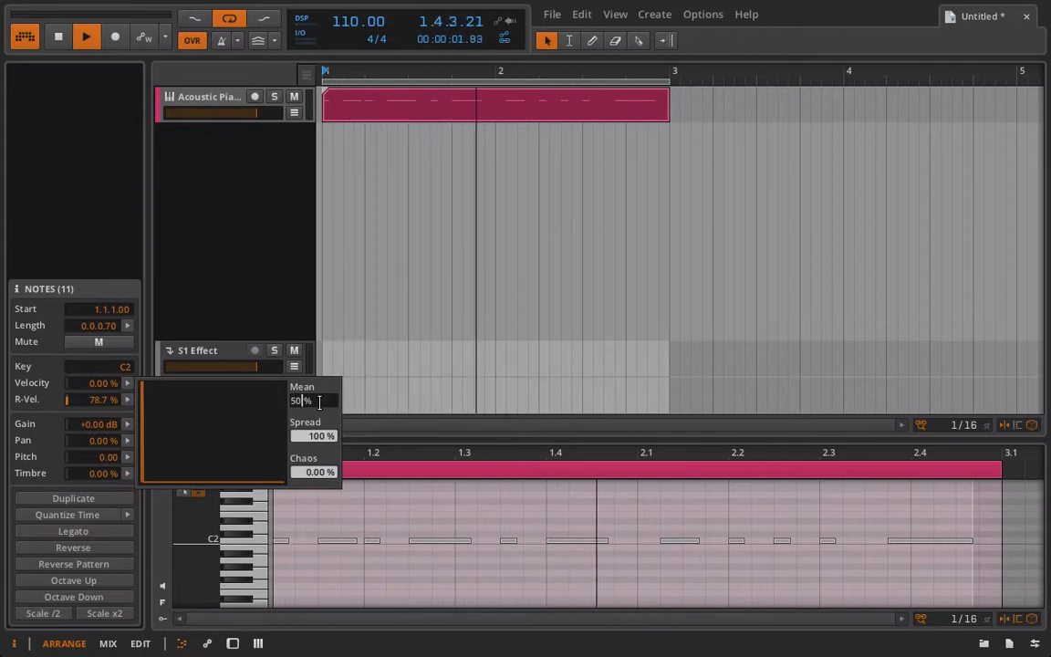
text(50)
key(Return)
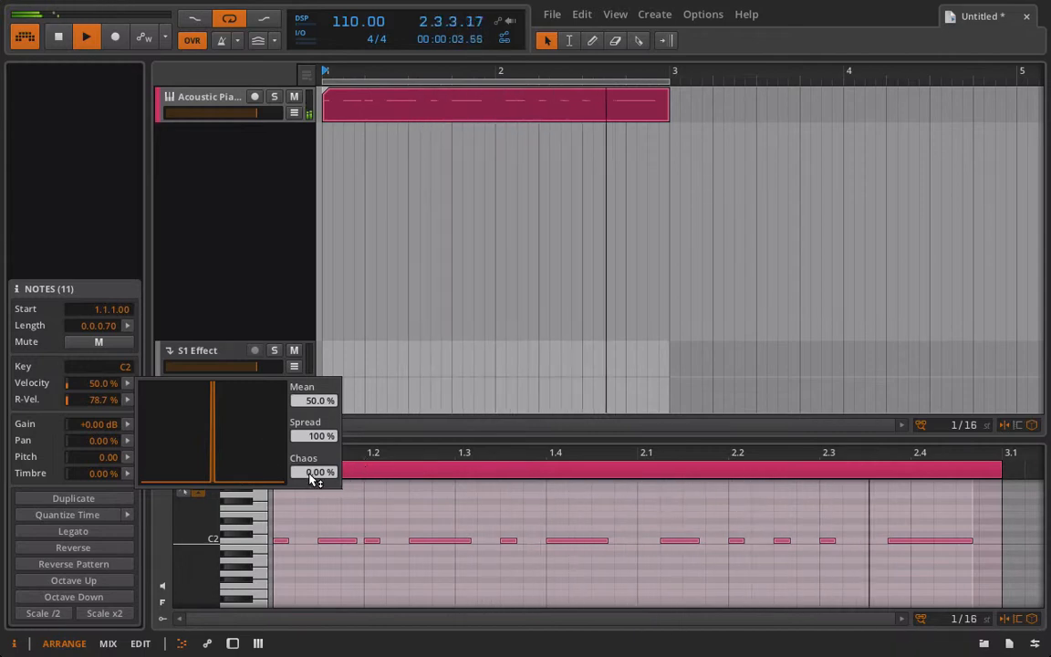
Randomize the selected notes' velocities with Chaos up to 100%, raise the mean velocity to 56%, and stop playback
drag(310, 482, 311, 300)
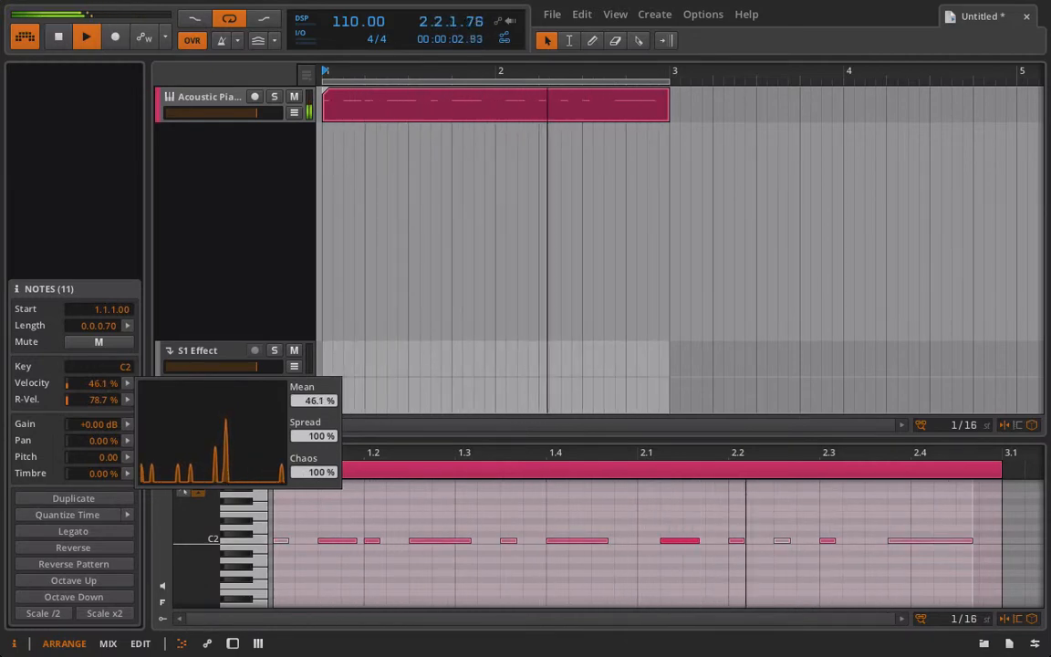
drag(311, 300, 310, 312)
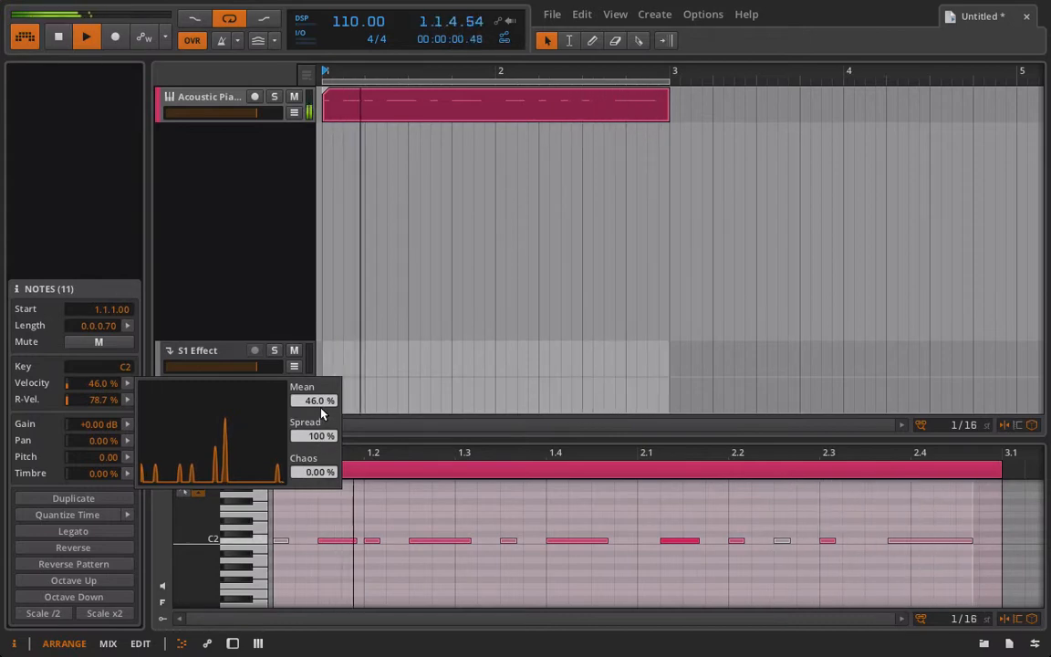
drag(327, 436, 312, 383)
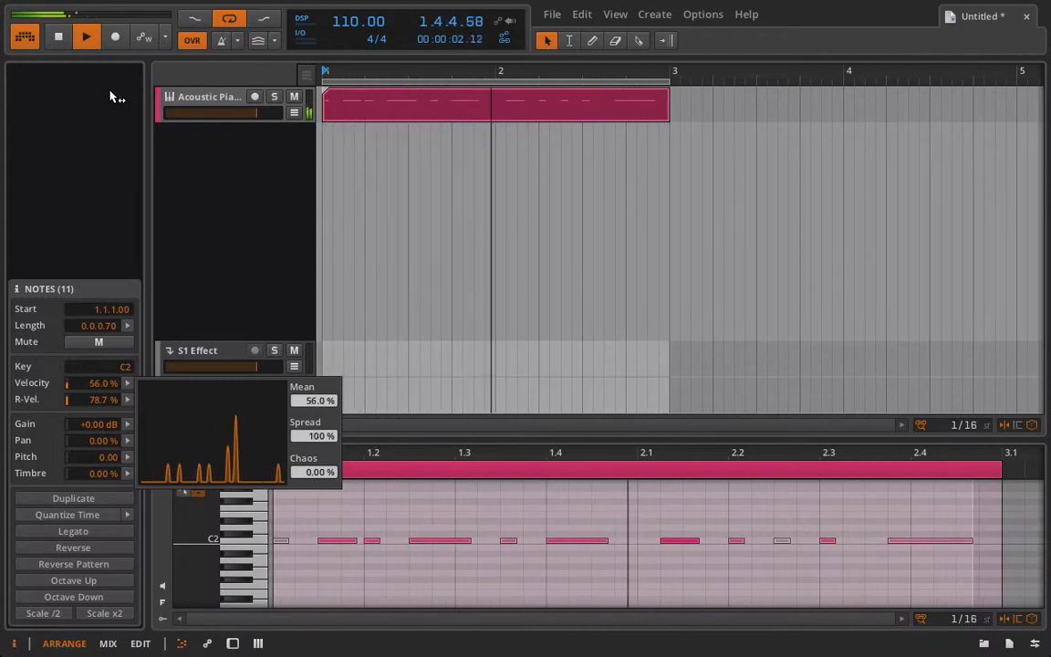
click(58, 36)
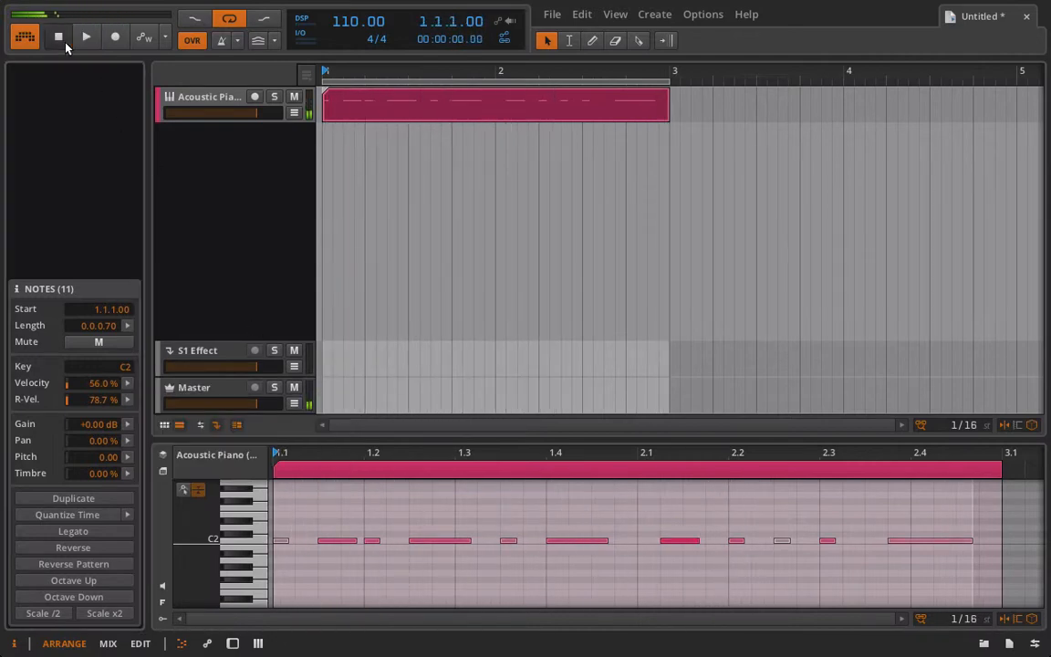
Adjust the selected notes' velocity spread and chaos, bringing the mean to 64.2%, and play back the clip
click(128, 385)
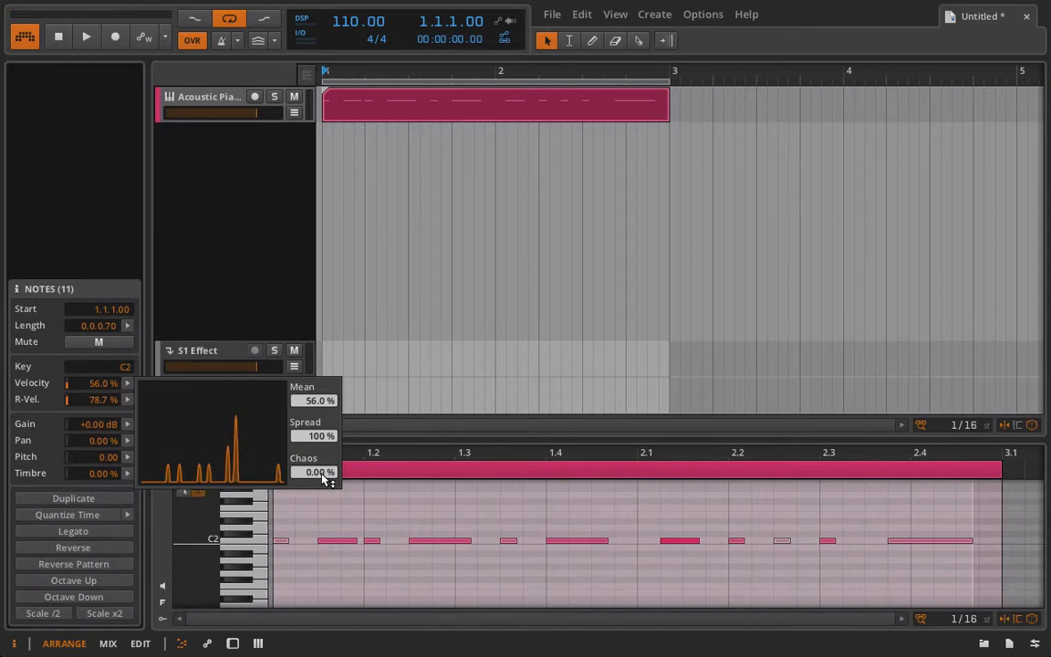
click(674, 545)
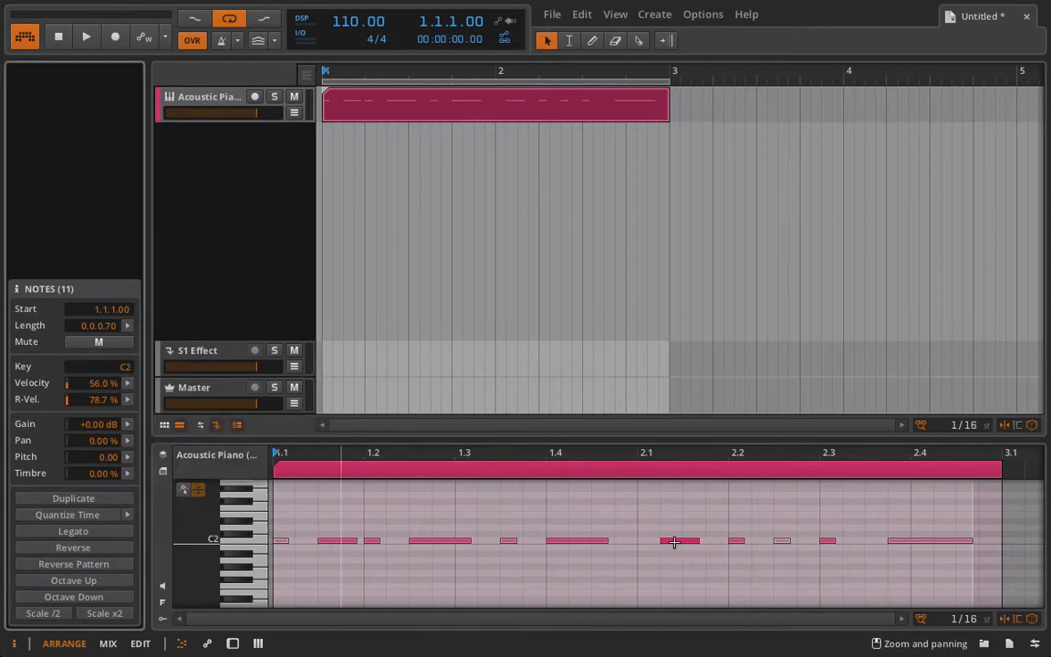
click(128, 384)
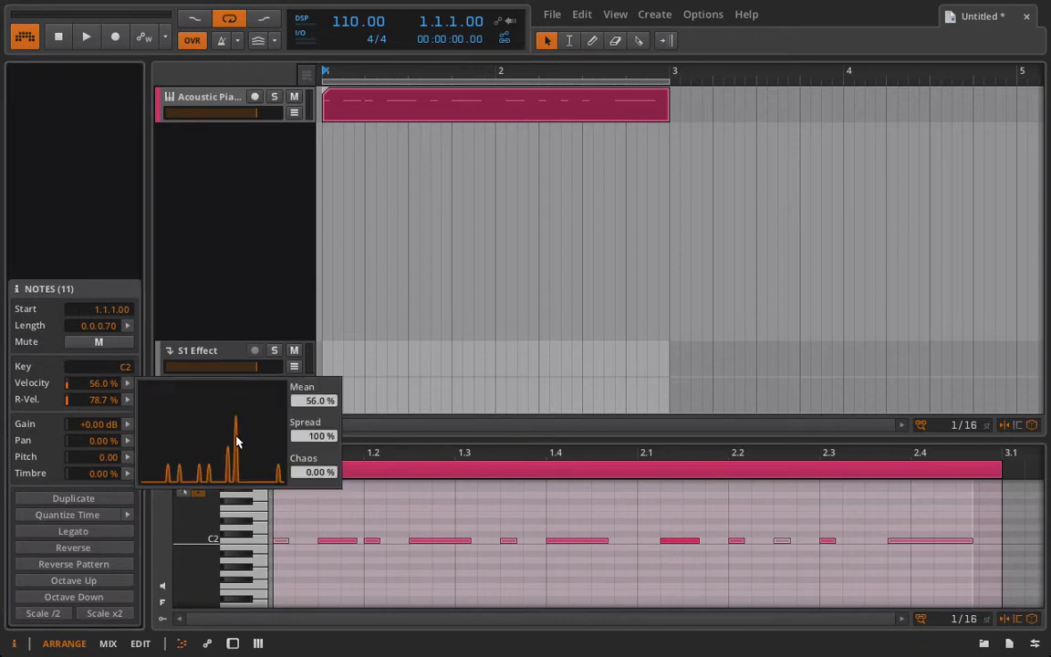
mouse_move(316, 406)
mouse_down()
mouse_move(316, 387)
mouse_move(316, 431)
mouse_move(315, 367)
mouse_move(316, 456)
mouse_move(316, 365)
mouse_move(314, 402)
mouse_up()
mouse_move(320, 442)
mouse_down()
mouse_move(319, 415)
mouse_move(319, 463)
mouse_move(319, 445)
mouse_up()
drag(314, 400, 314, 386)
mouse_move(321, 472)
mouse_down()
mouse_move(321, 443)
mouse_move(321, 472)
mouse_up()
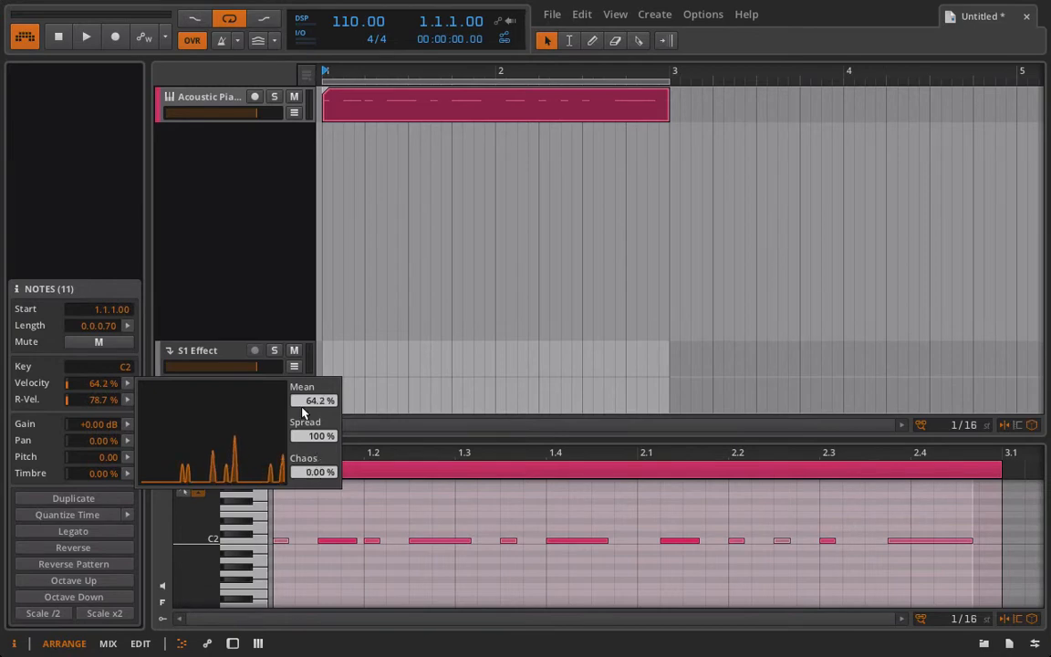
key(space)
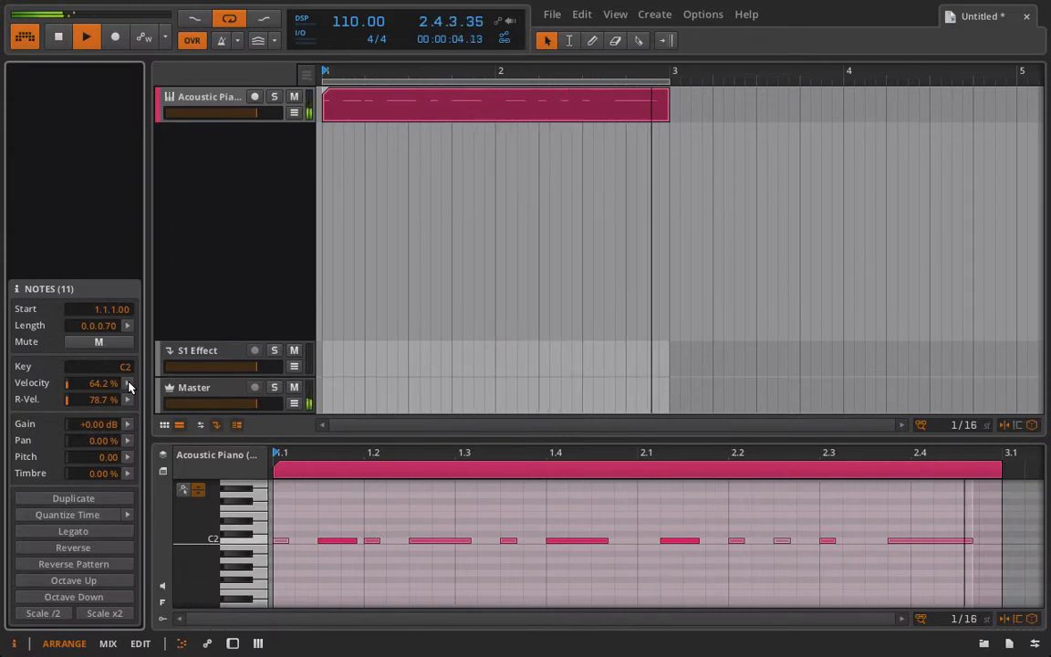
key(space)
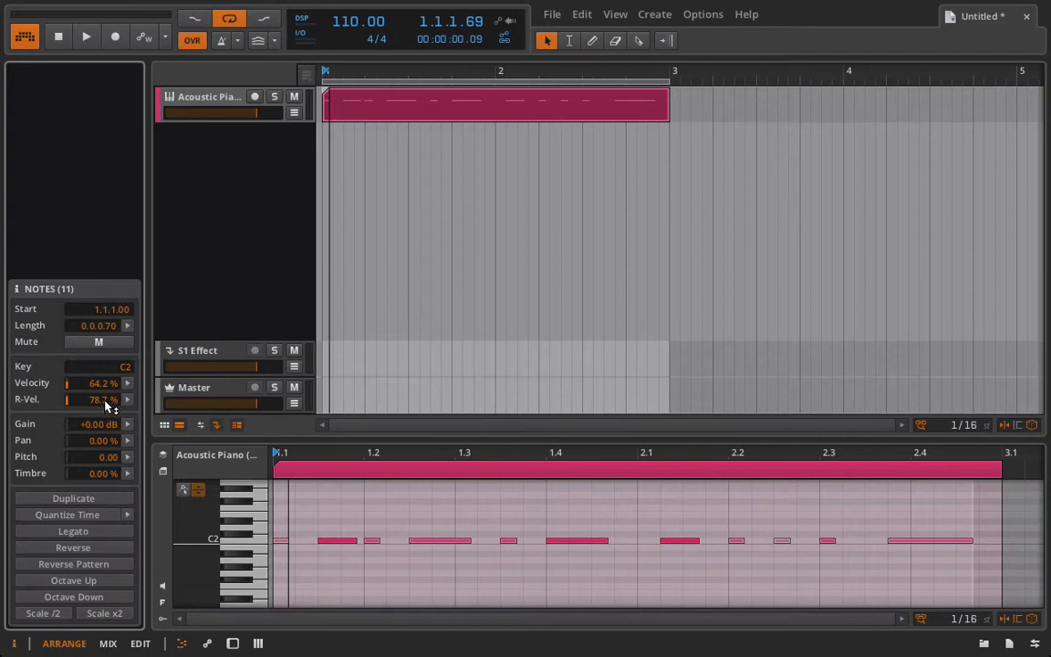
Set the amp release time of the Acoustic Piano track's Sampler to 923 ms, audition it, and return to the clip's notes
click(383, 108)
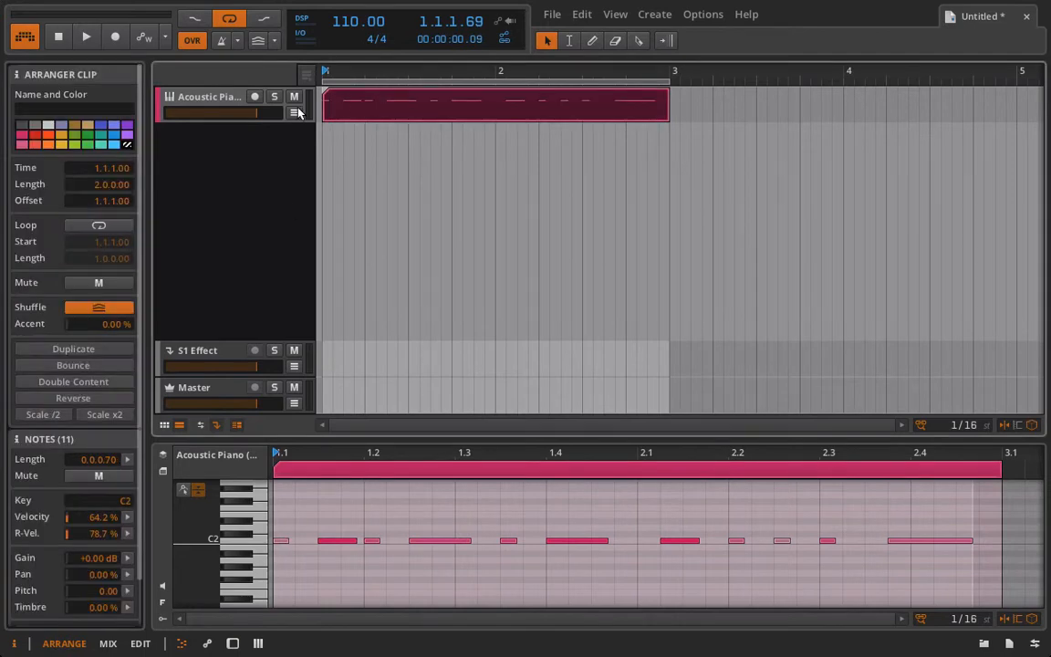
click(210, 94)
key(d)
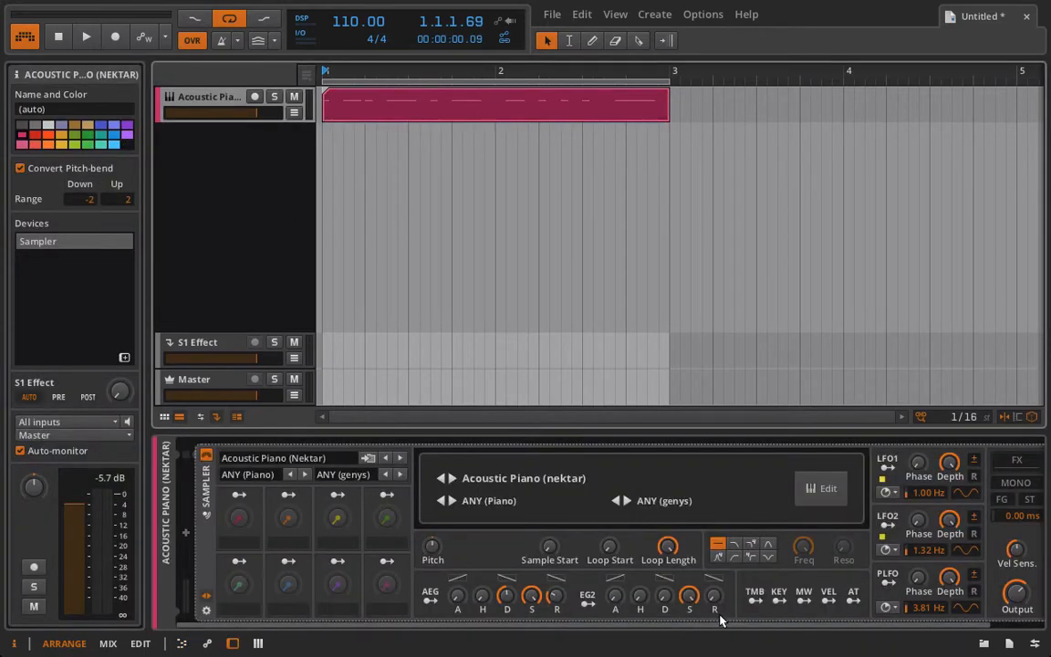
drag(552, 595, 552, 577)
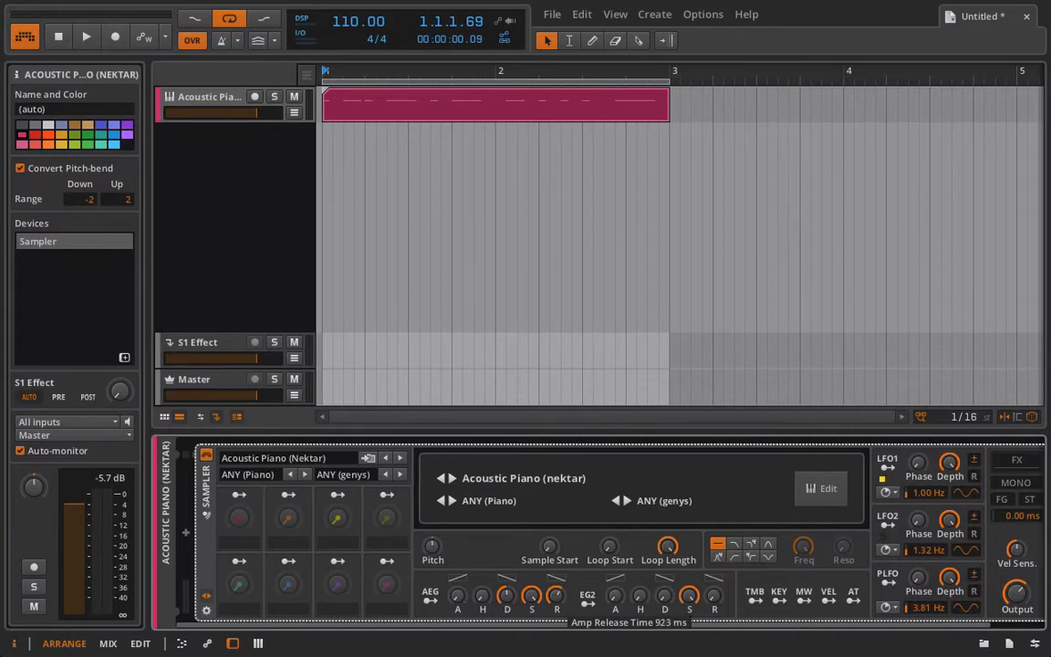
key(space)
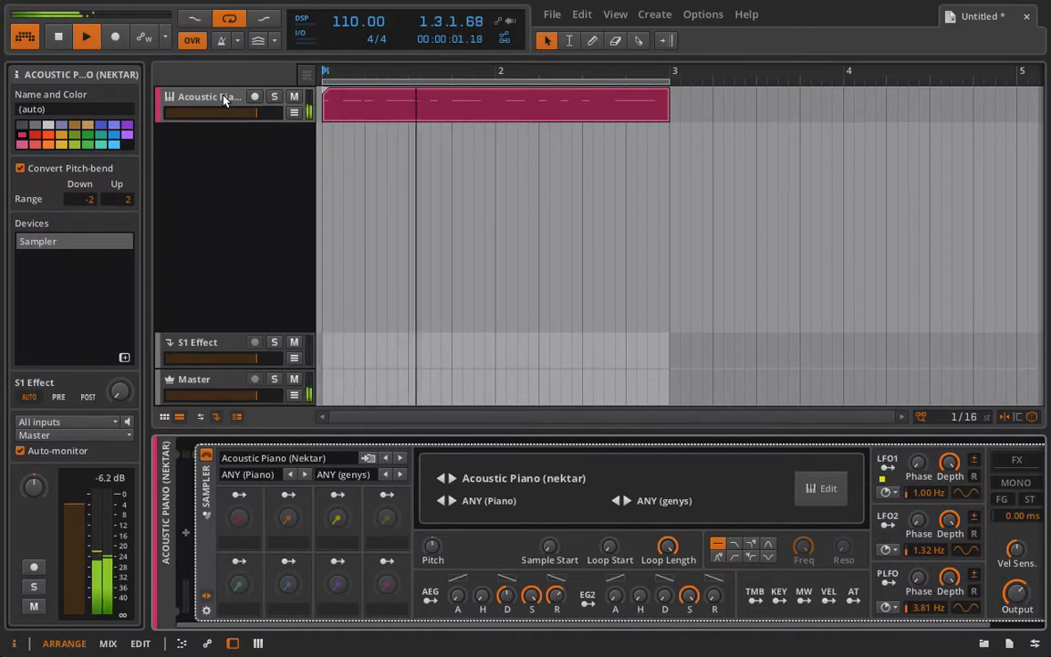
double_click(374, 107)
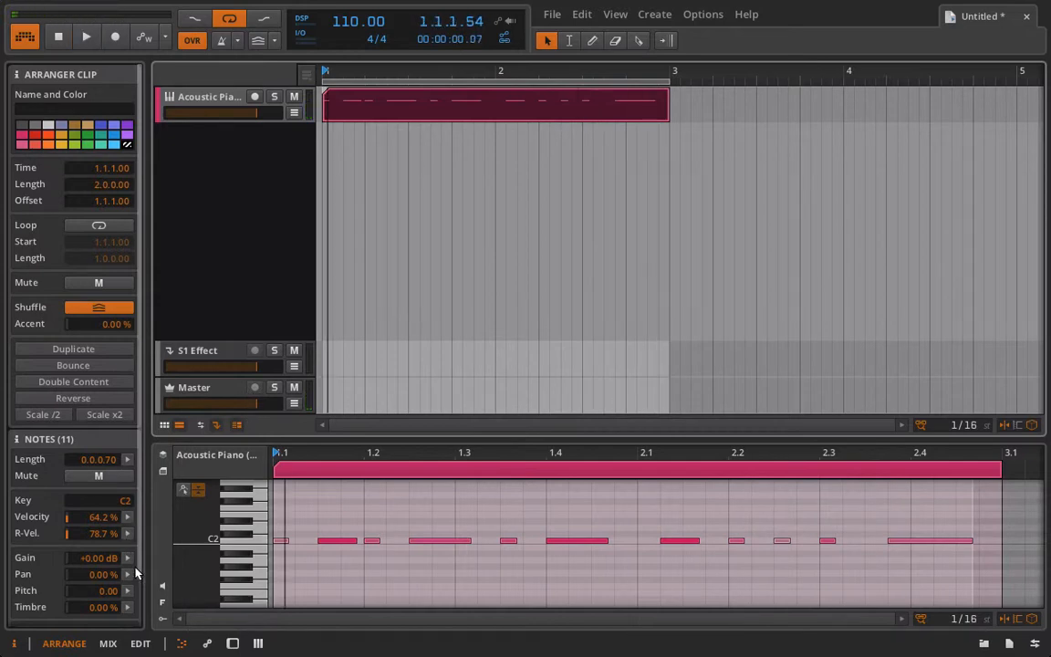
Select all notes of the piano clip, lower their mean gain to -3.93 dB, and start playback
scroll(136, 571, down, 1)
click(128, 509)
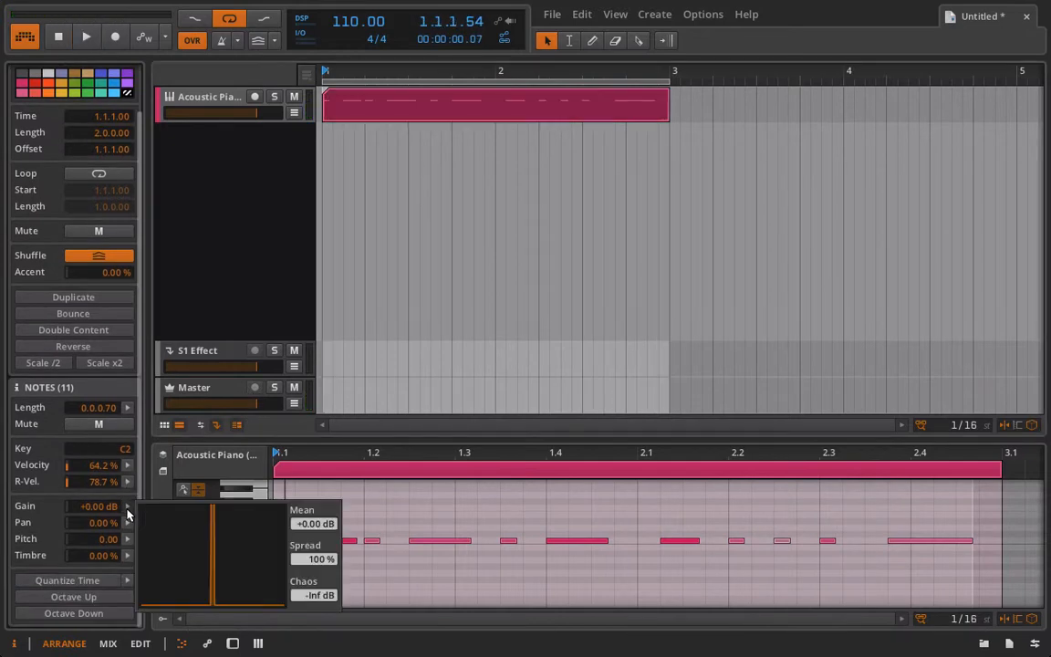
click(325, 514)
key(ctrl+a)
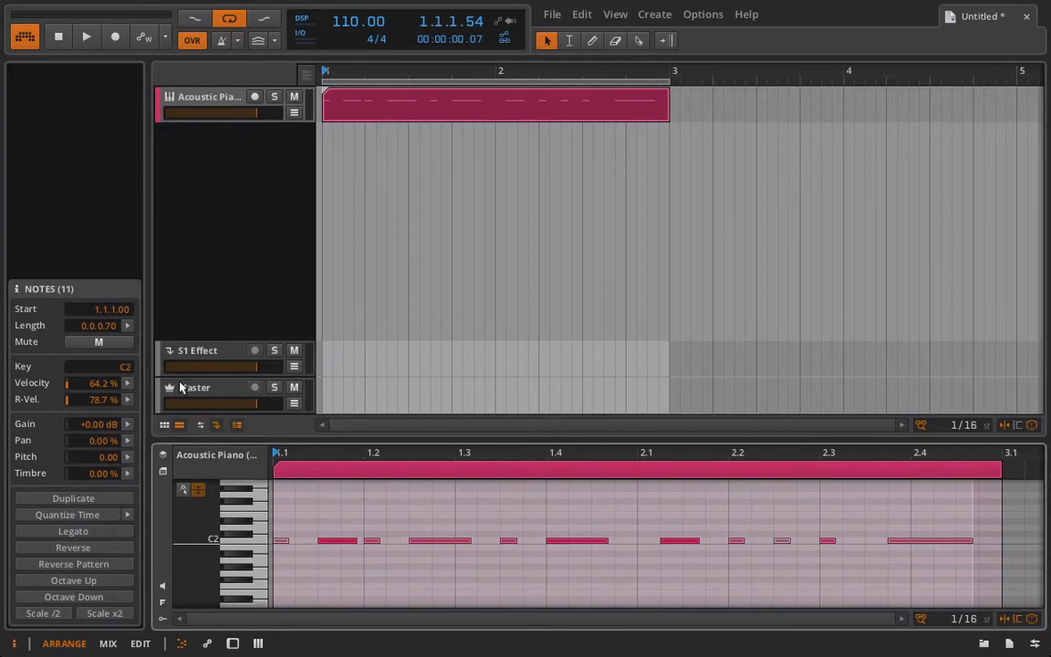
click(126, 425)
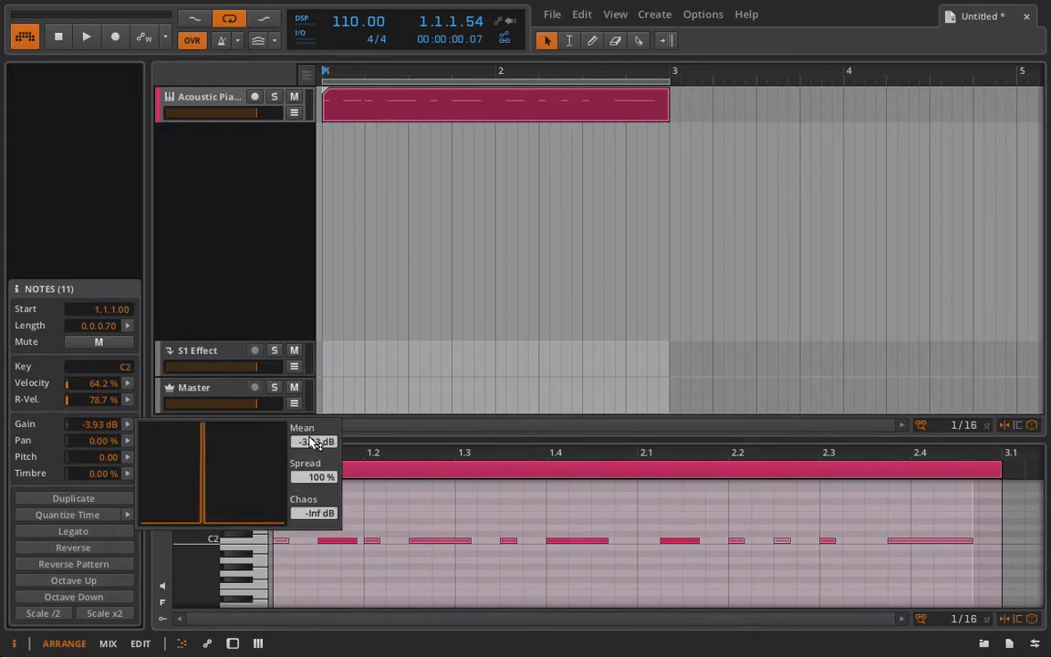
click(76, 40)
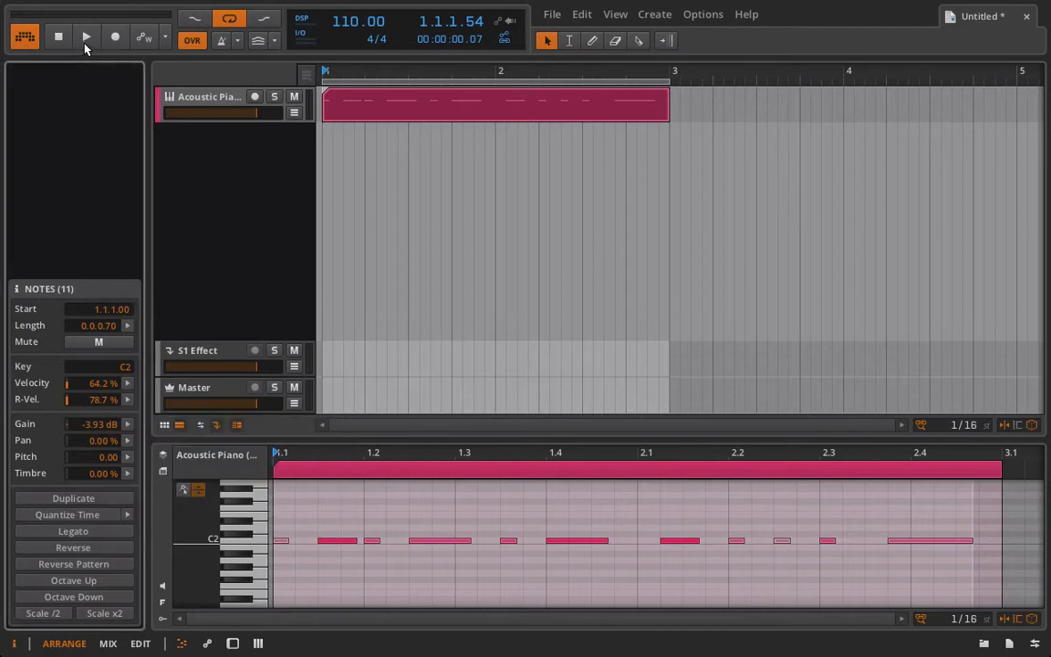
click(76, 40)
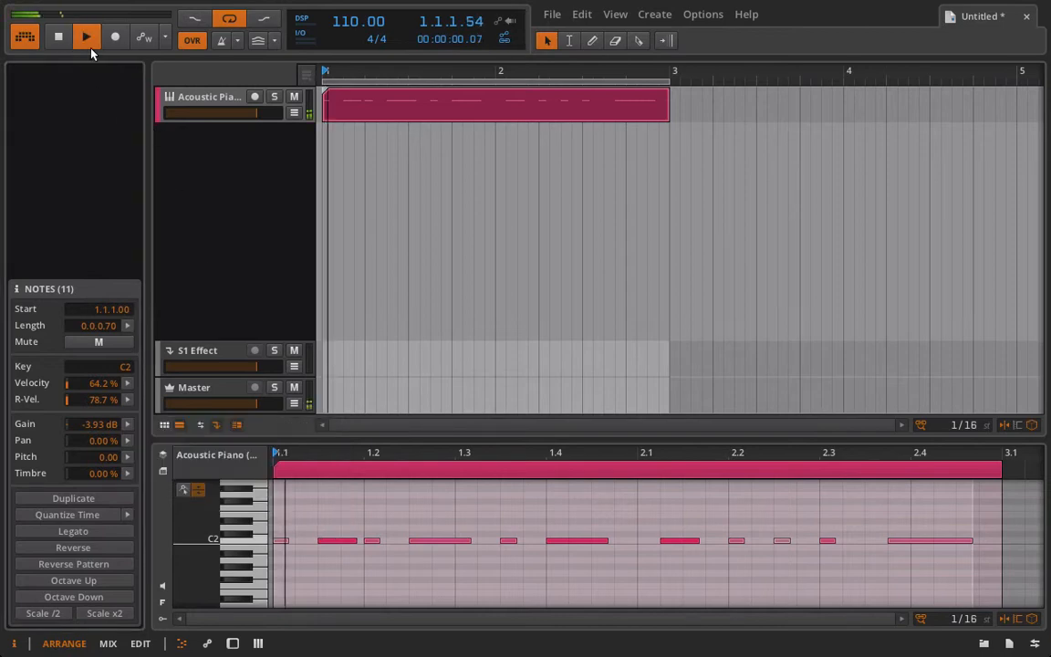
Lower the selected notes' mean gain to -6.14 dB, then vary their gains with Chaos and Spread
click(128, 426)
drag(316, 443, 316, 459)
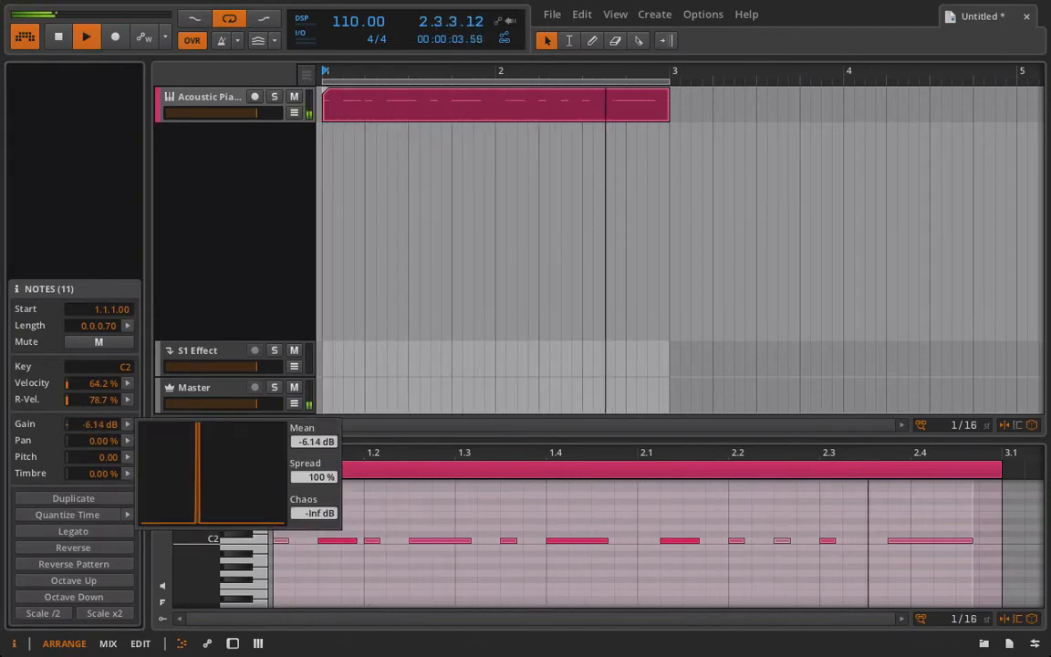
drag(319, 516, 323, 441)
double_click(319, 518)
double_click(319, 477)
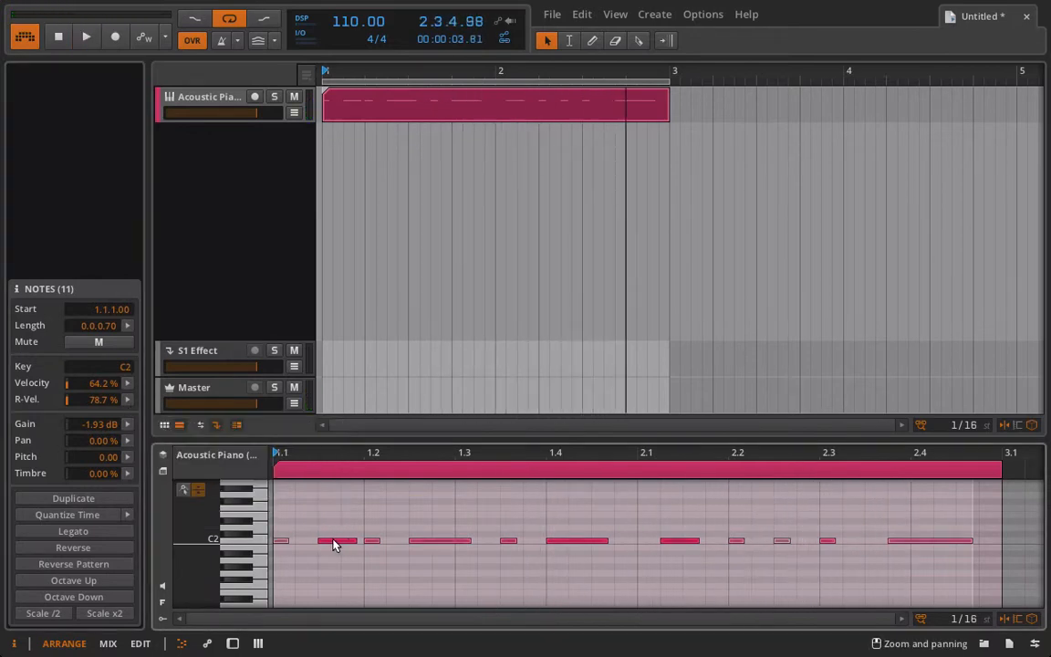
Inspect the gain of individual notes across the clip, ending on the note at 2.3.1.00
click(373, 542)
click(428, 542)
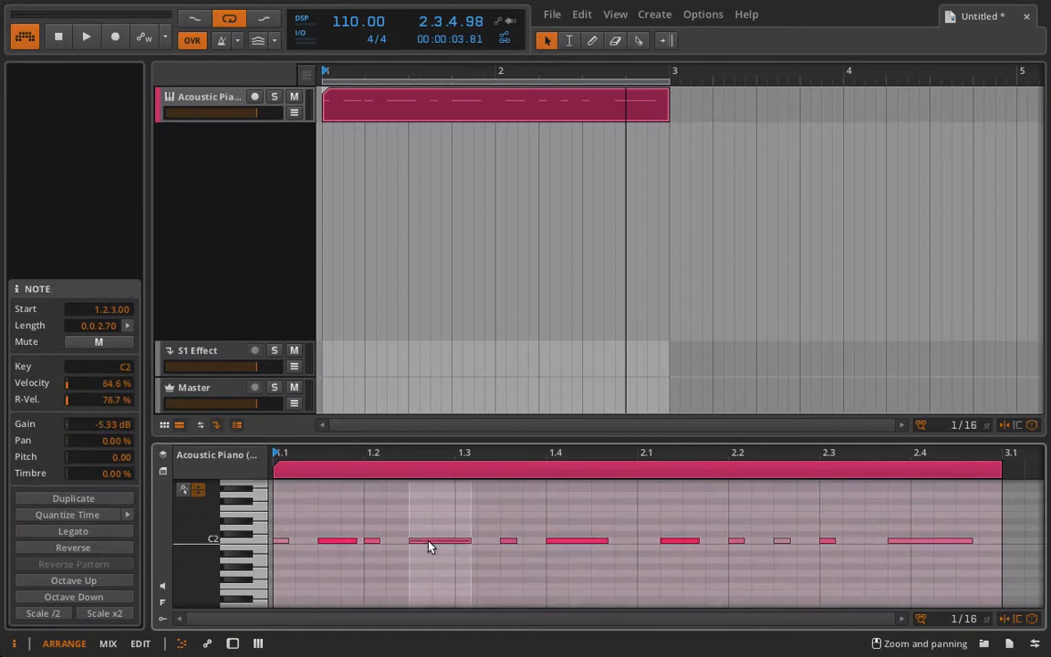
click(595, 544)
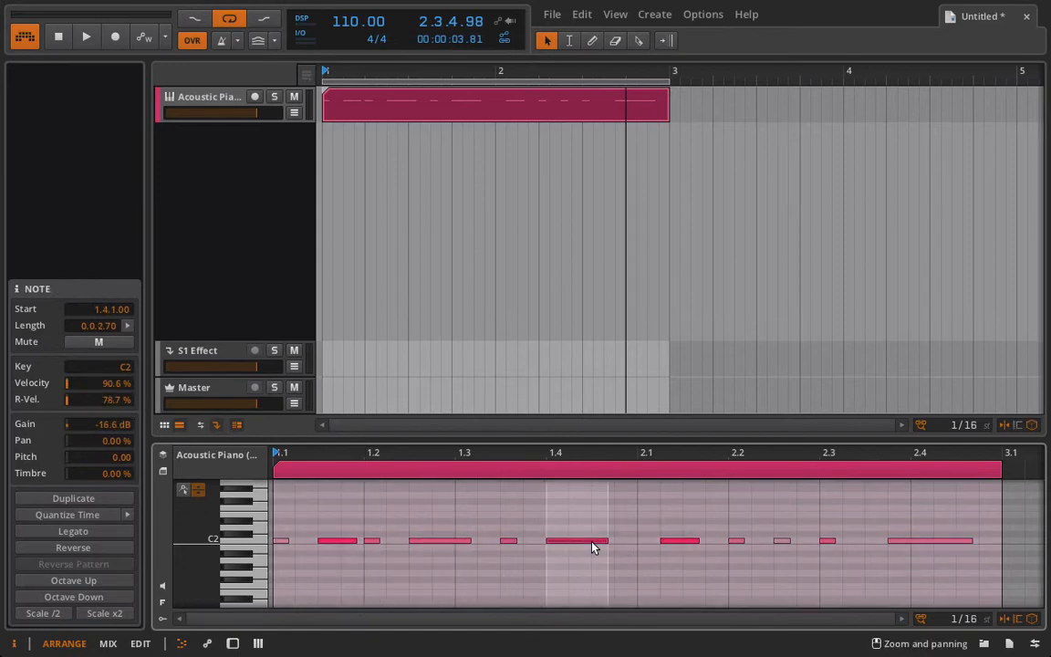
click(680, 540)
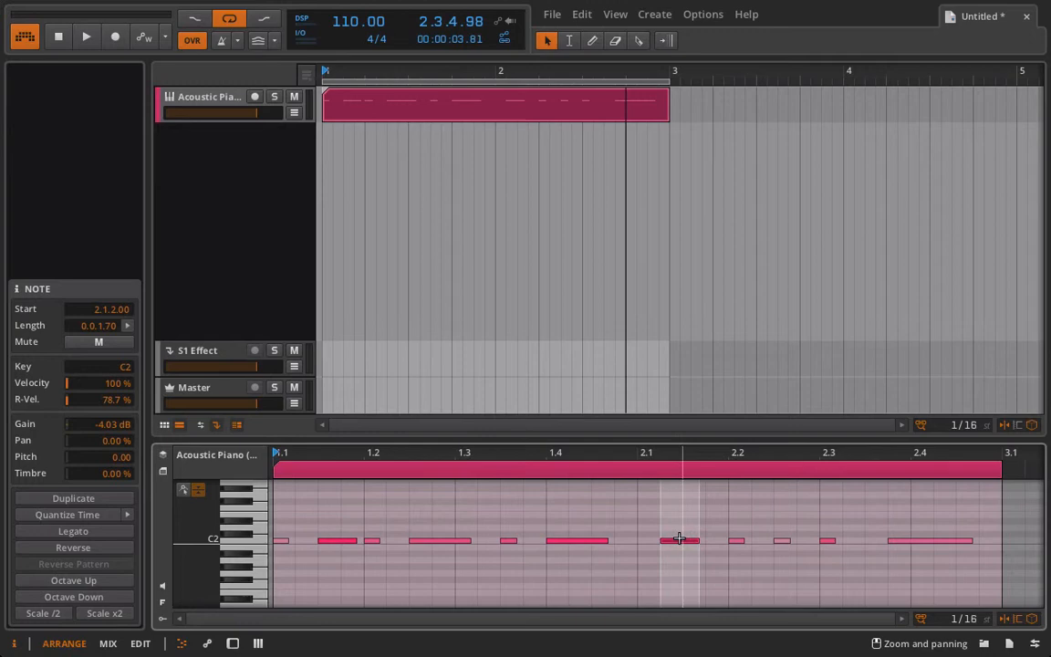
click(736, 540)
click(886, 538)
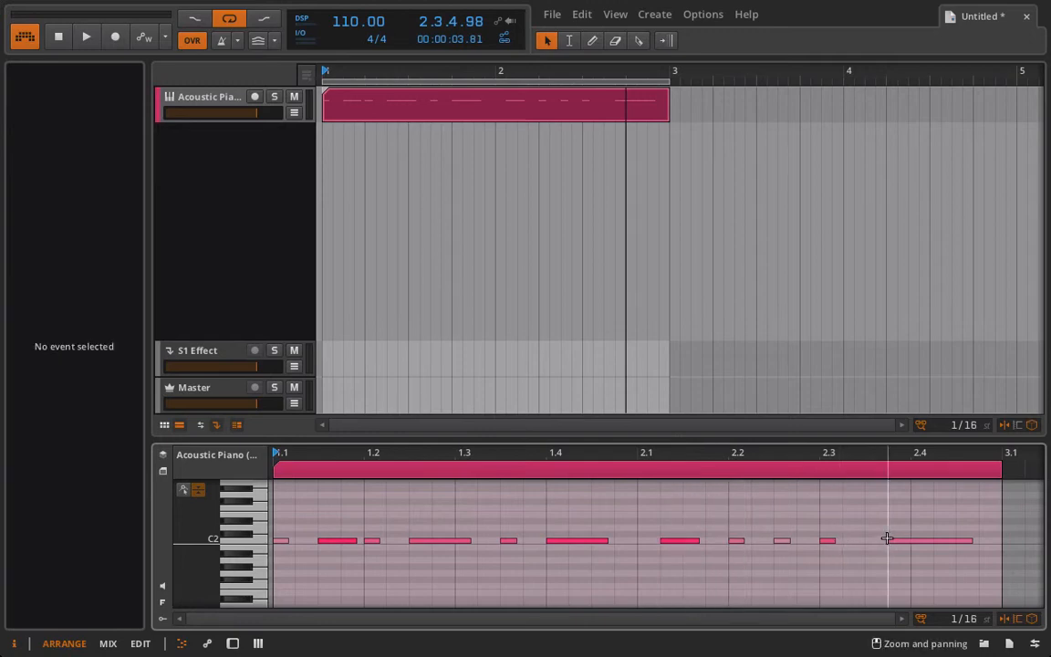
click(920, 541)
click(828, 541)
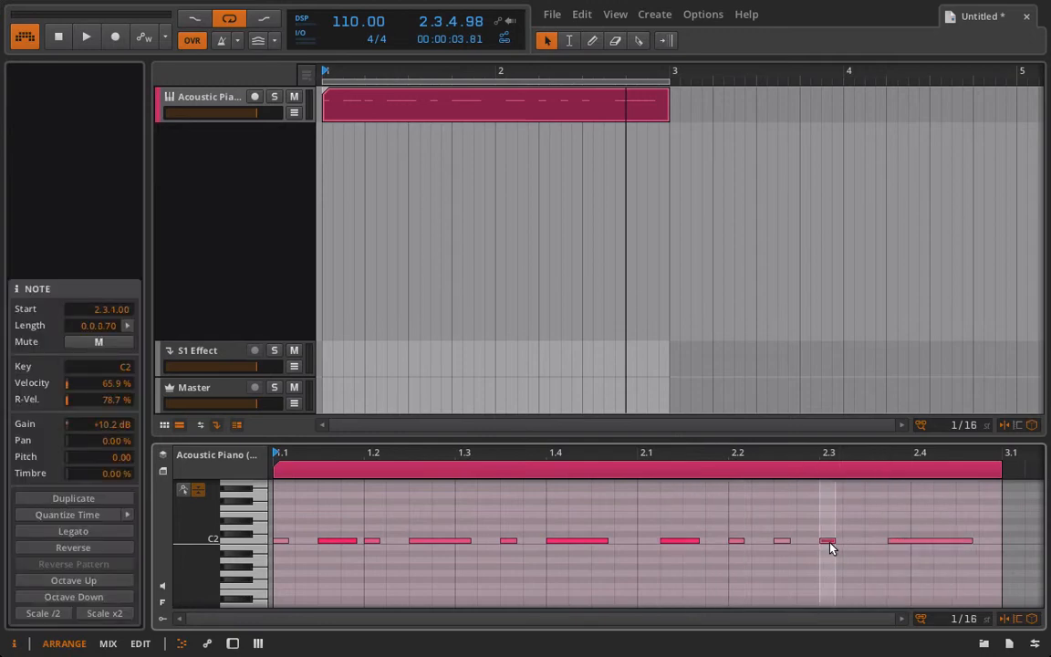
Set the gain of the note at 2.3.1.00 to -0.32 dB and show the note expression lanes, viewing Gain and then Pan
drag(101, 425, 100, 437)
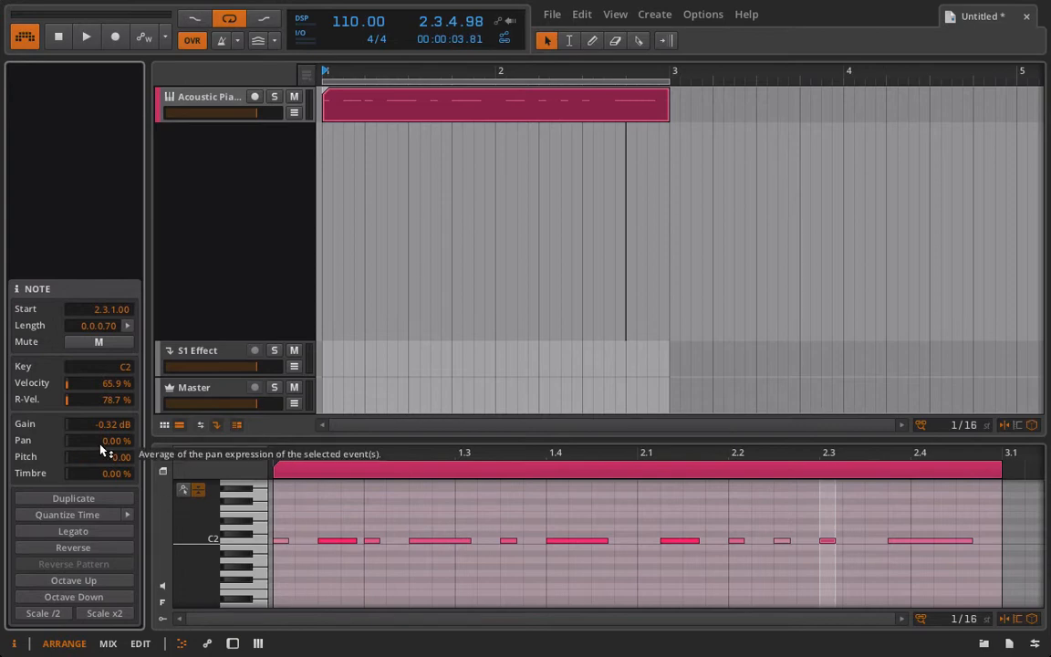
click(165, 619)
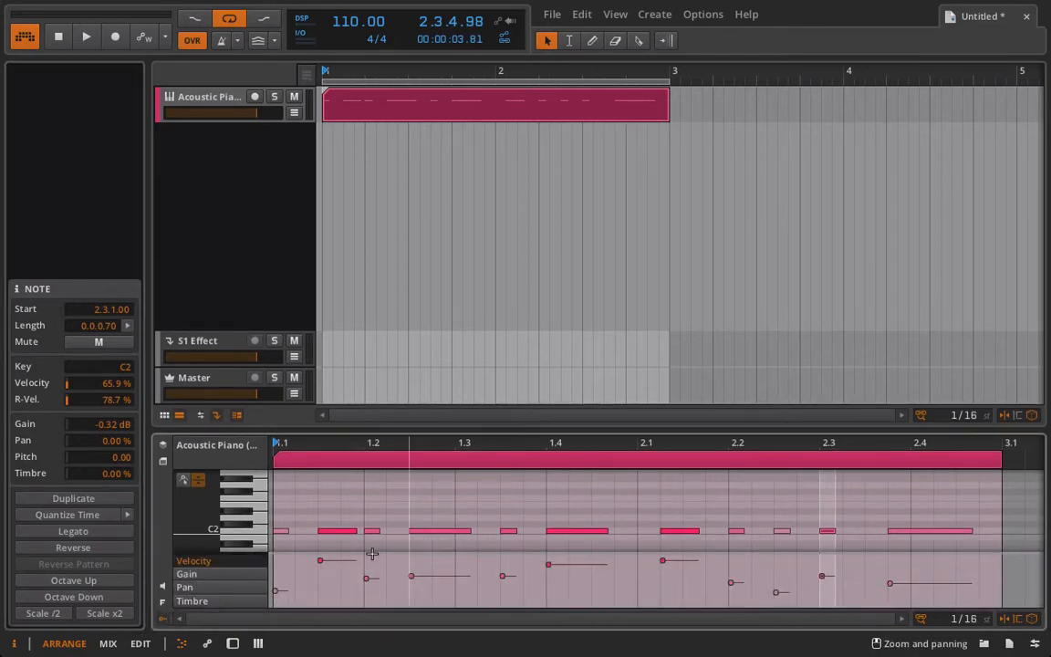
click(236, 575)
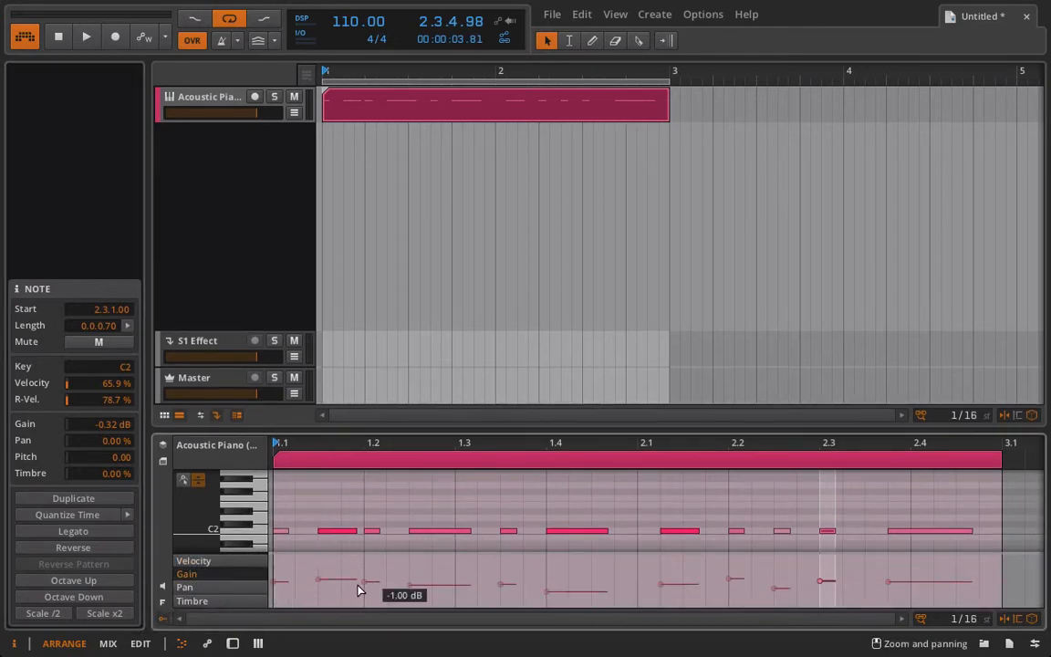
click(221, 589)
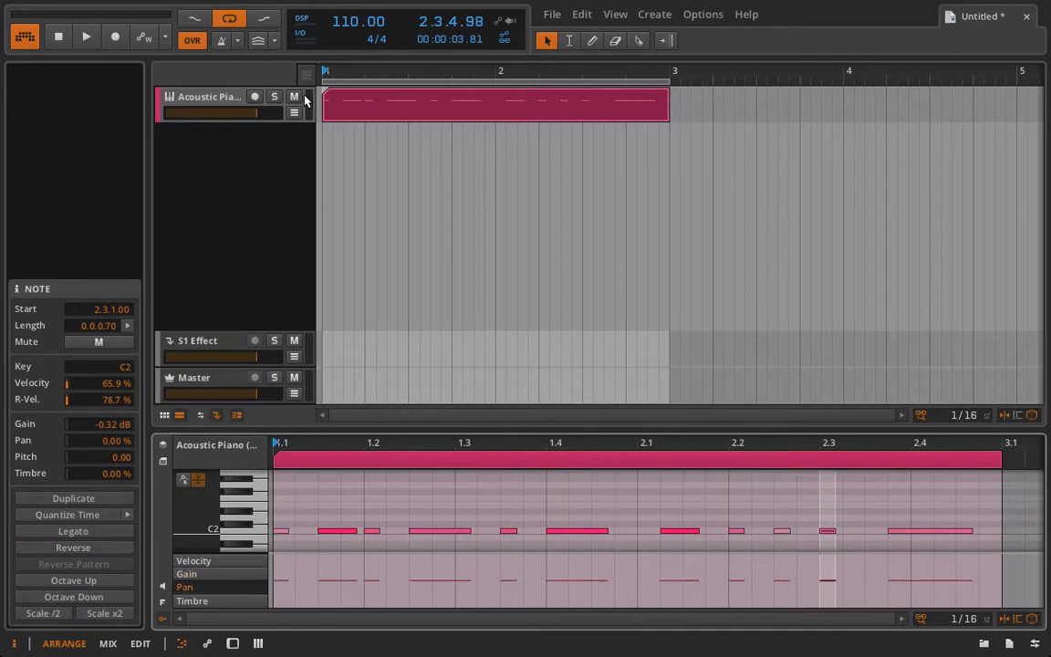
Select all notes of the clip, set their mean pan to -24%, and start playback
click(349, 111)
click(417, 483)
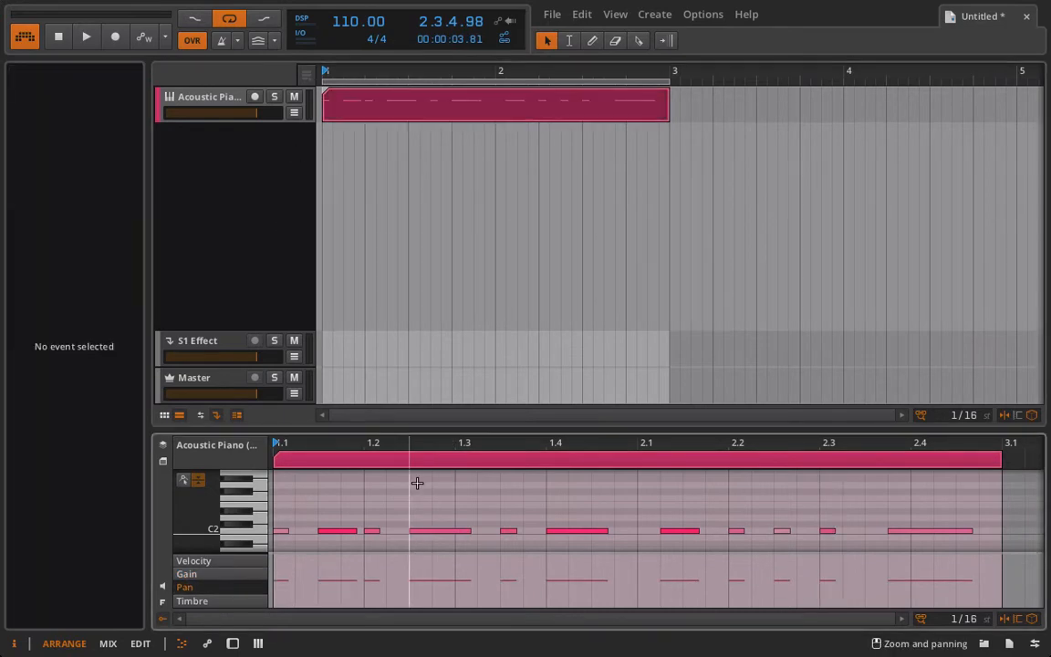
key(ctrl+a)
click(126, 441)
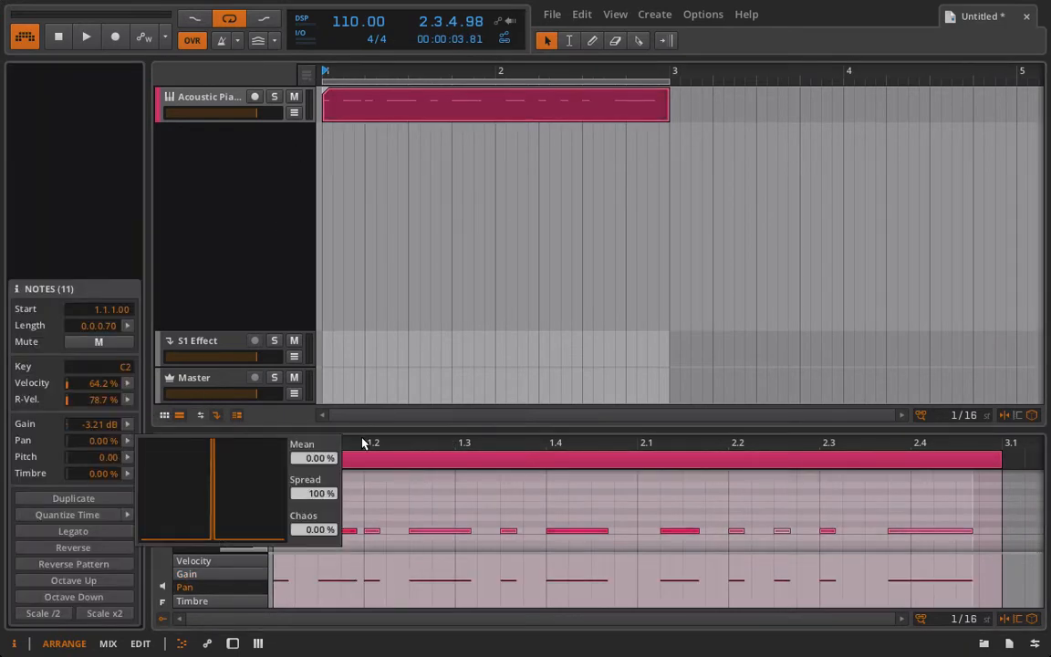
mouse_move(319, 461)
mouse_down()
mouse_move(319, 442)
mouse_move(320, 479)
mouse_up()
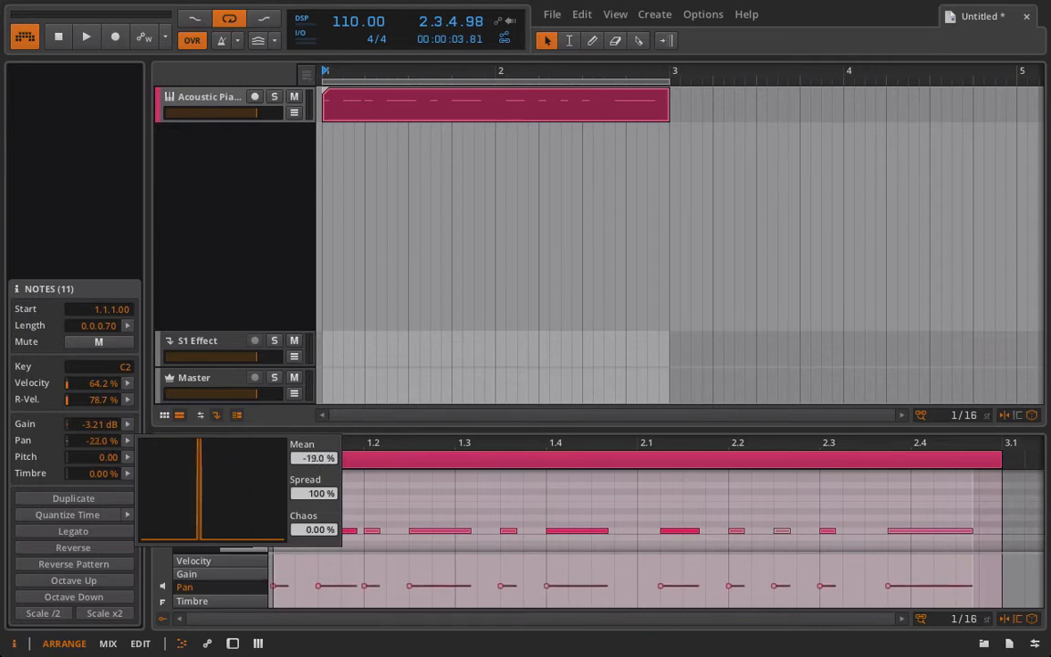
click(88, 33)
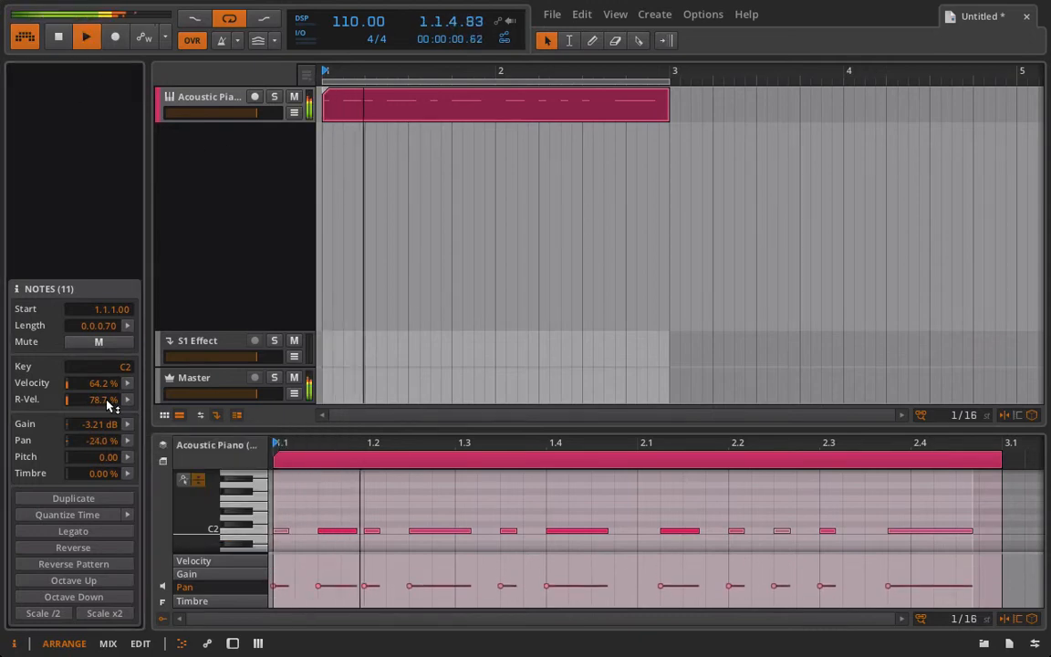
Try a mean pan of -11% on the selected notes, and reset the mean to 0%
click(127, 442)
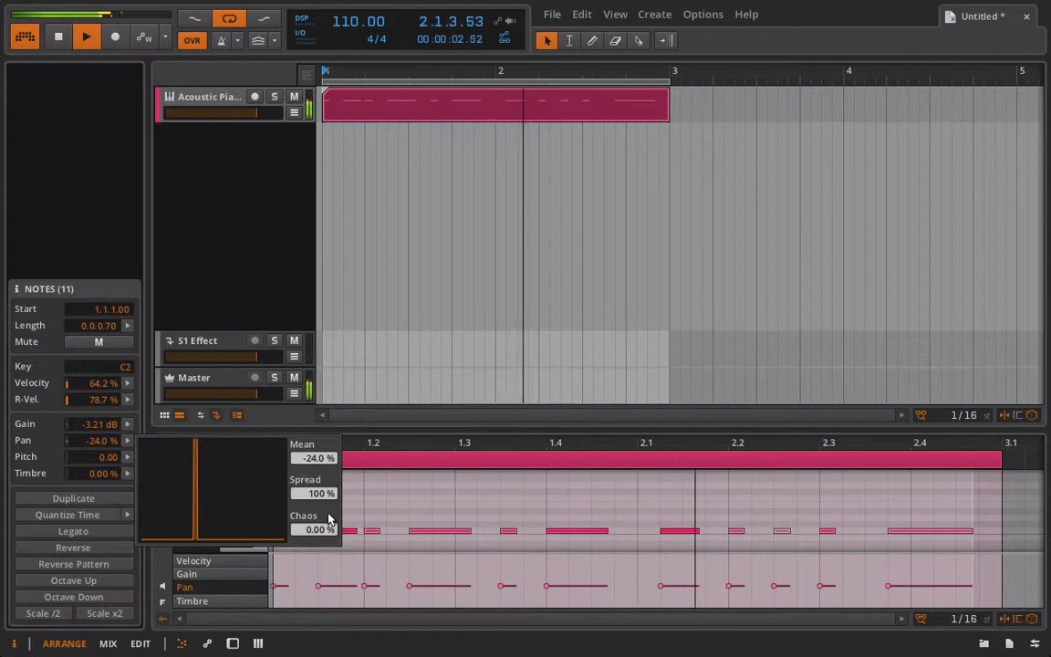
mouse_move(319, 459)
mouse_down()
mouse_move(318, 422)
mouse_move(319, 471)
mouse_up()
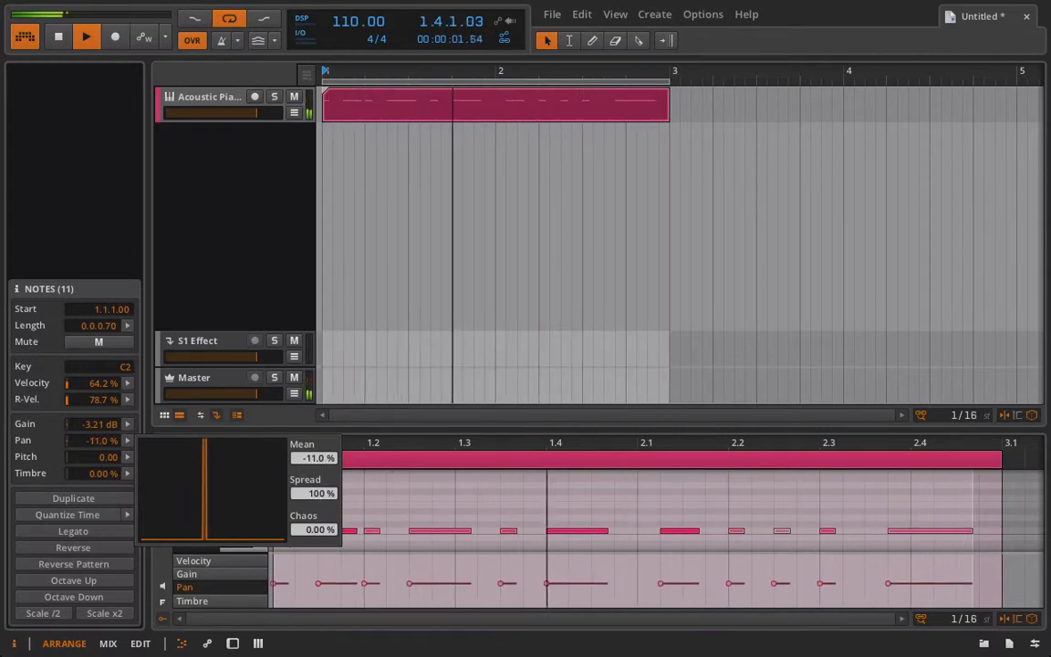
double_click(316, 459)
key(BackSpace)
key(BackSpace)
key(BackSpace)
key(BackSpace)
key(BackSpace)
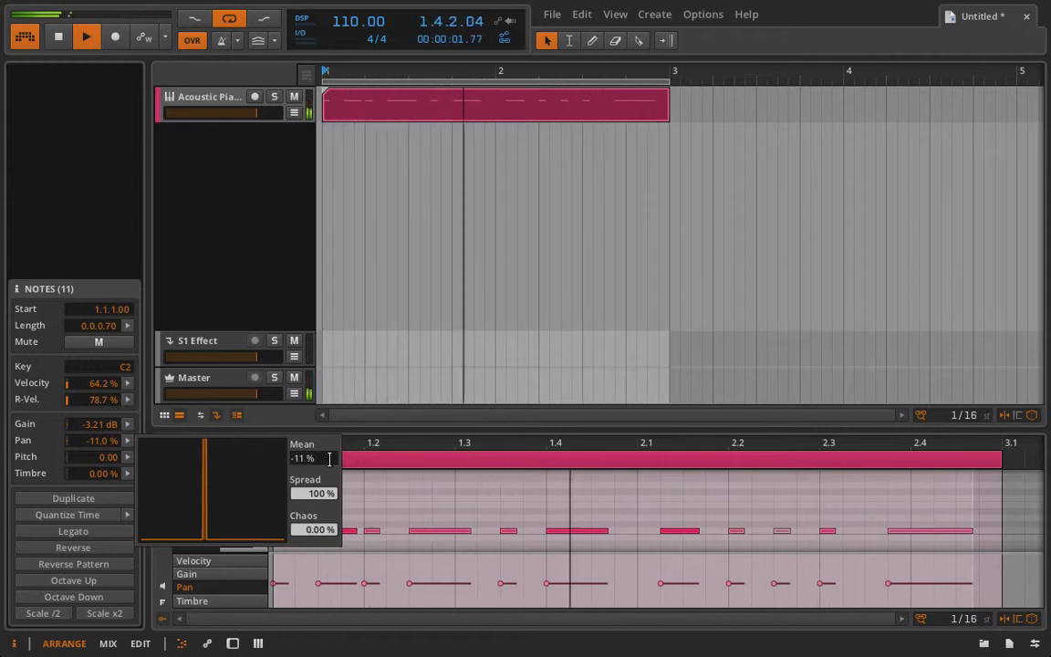
text(0)
key(Return)
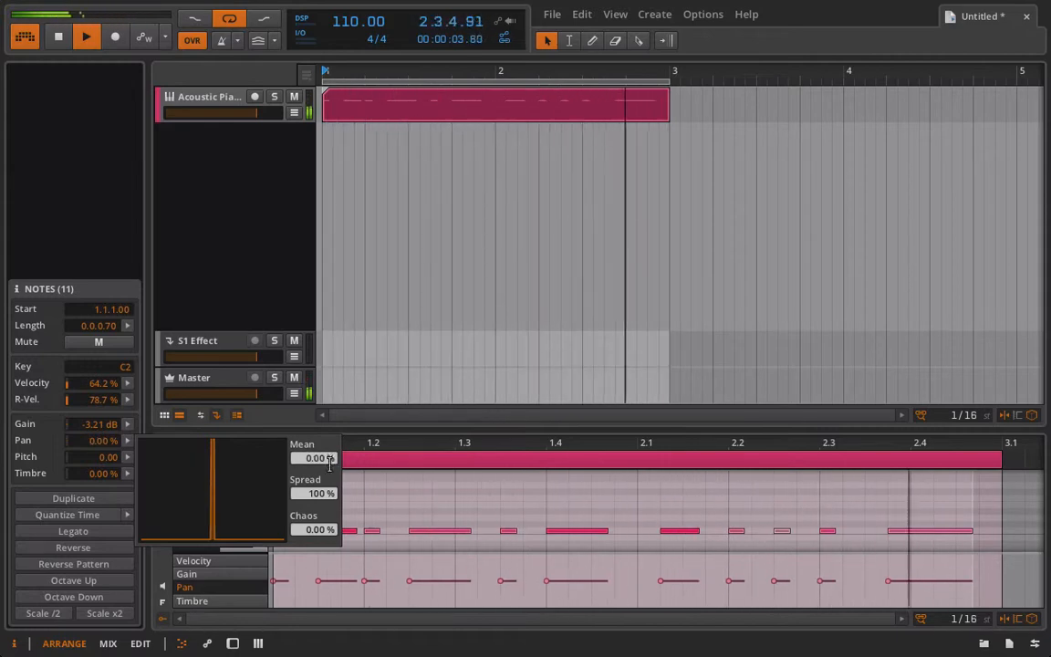
Randomize the selected notes' panning with Chaos, adjust its spread, and set the mean pan to 20.4%
drag(313, 529, 313, 442)
drag(318, 494, 317, 462)
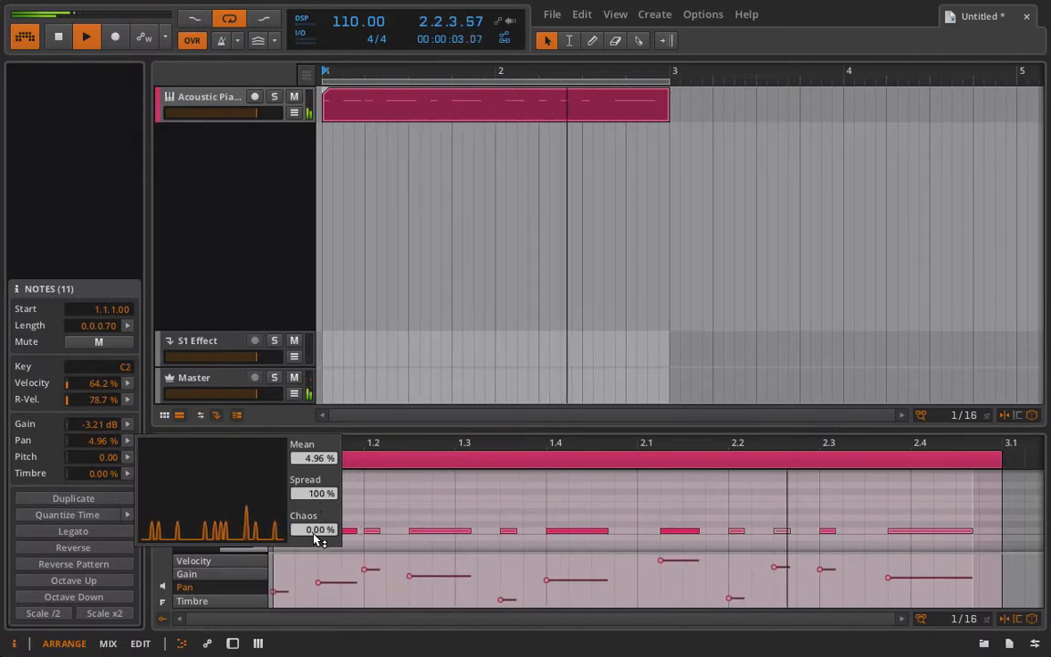
drag(315, 532, 316, 517)
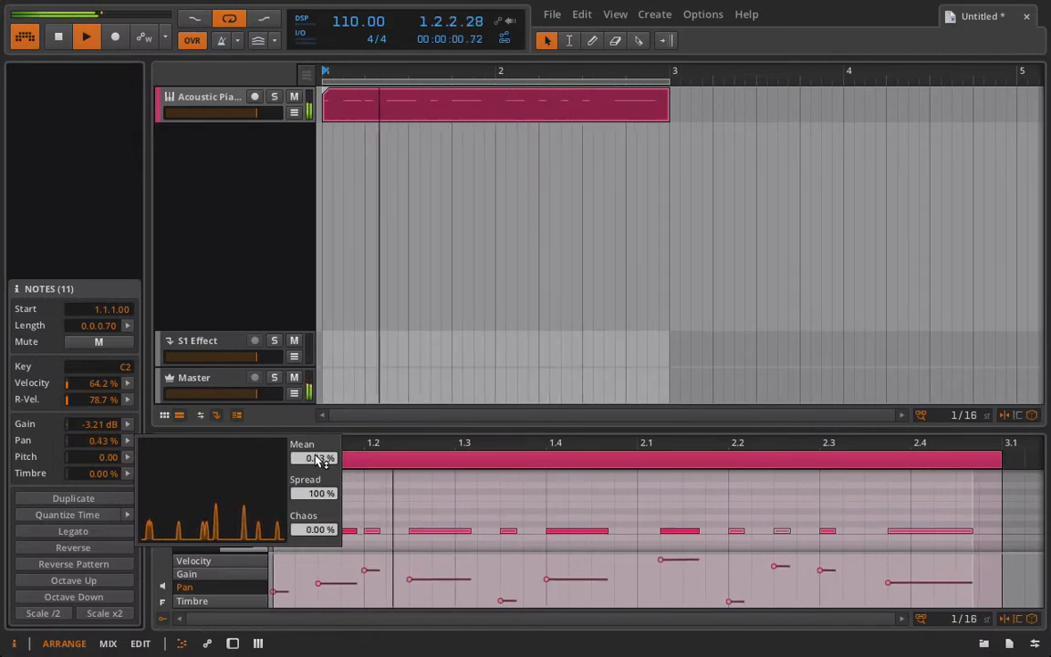
mouse_move(326, 460)
mouse_down()
mouse_move(326, 451)
mouse_move(326, 460)
mouse_up()
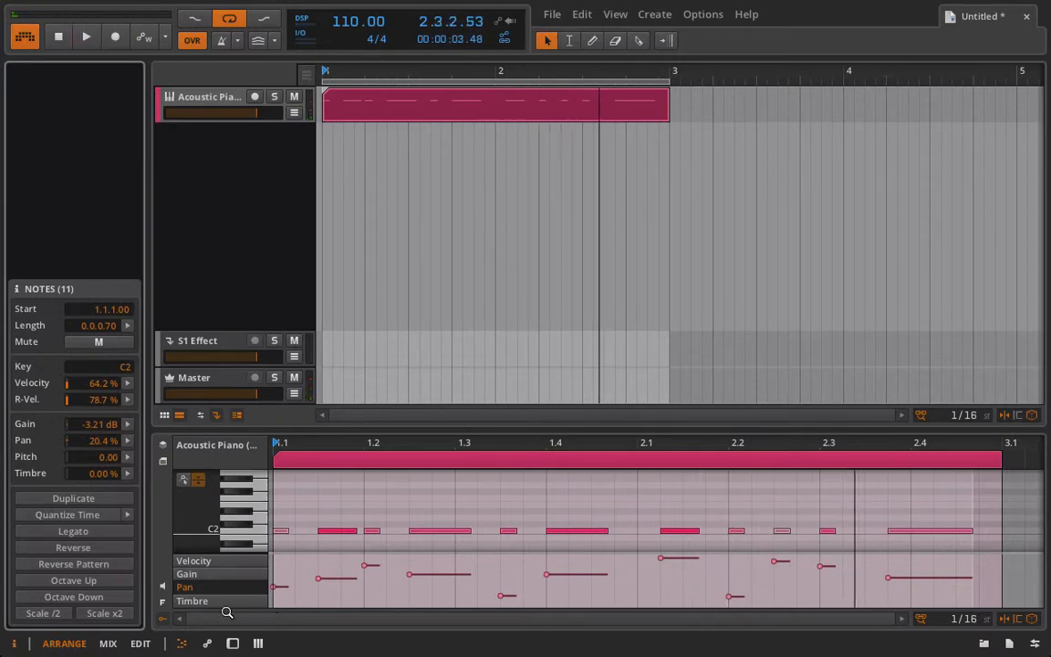
Turn on per-note pitch expression editing in the piano roll, enlarge the note editor, and start playback
click(183, 482)
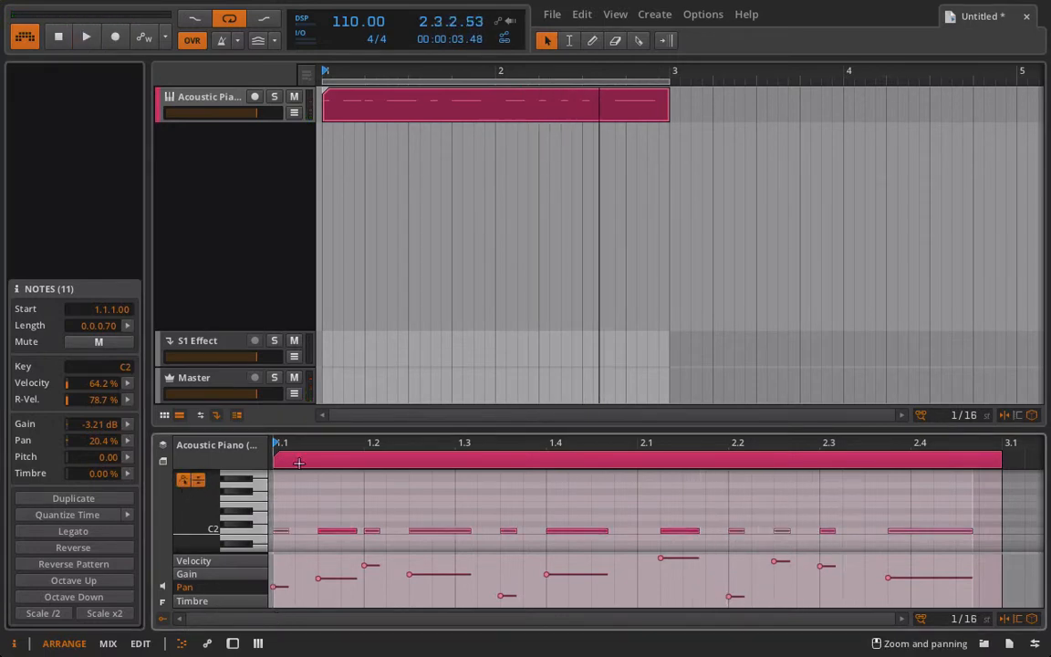
drag(331, 432, 327, 232)
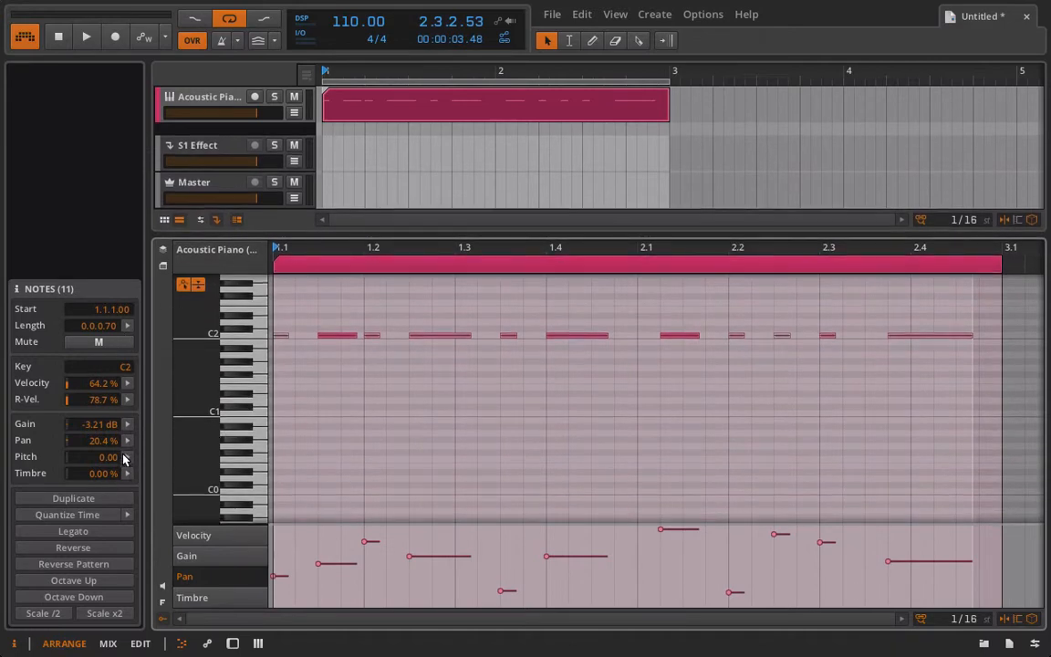
key(space)
Randomize the selected notes' pitch with Chaos, adjust its spread, set the mean pitch to -2.85, and stop playback
mouse_move(127, 457)
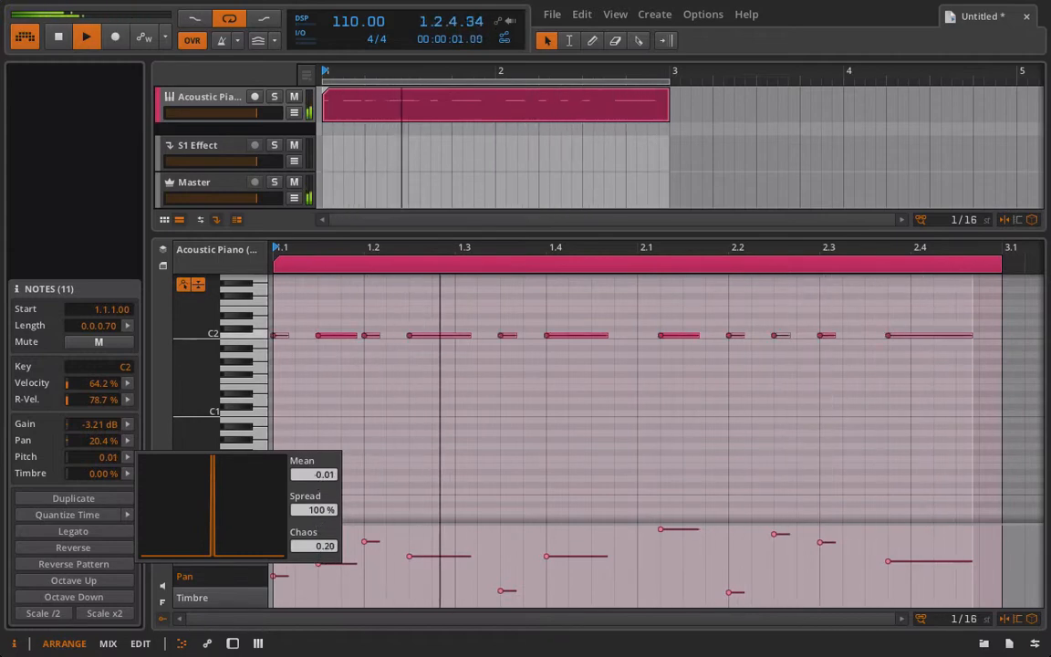
drag(321, 553, 321, 461)
drag(323, 511, 323, 418)
drag(326, 475, 327, 493)
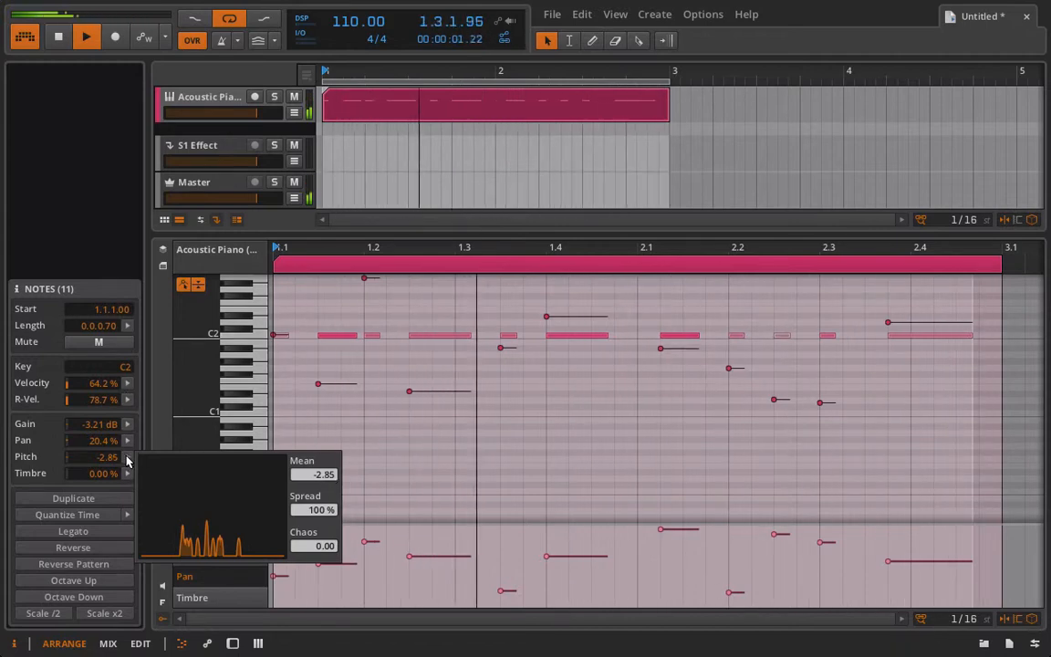
key(space)
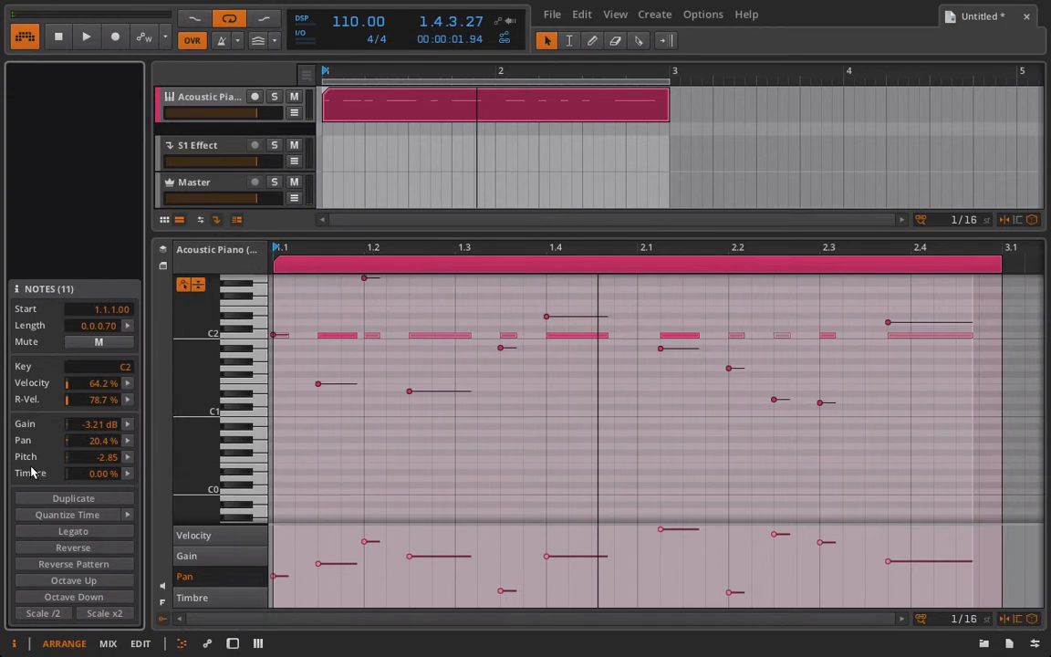
Show the Acoustic Piano track's Sampler, switch its filter to the third type of the first row, and start playback
click(252, 101)
click(375, 104)
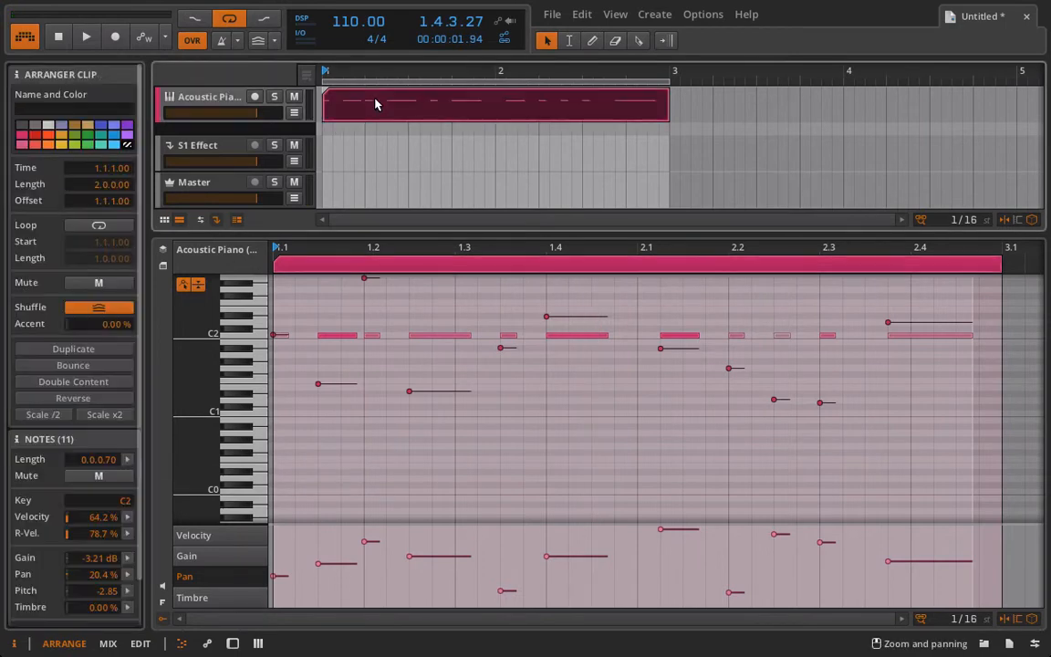
click(231, 98)
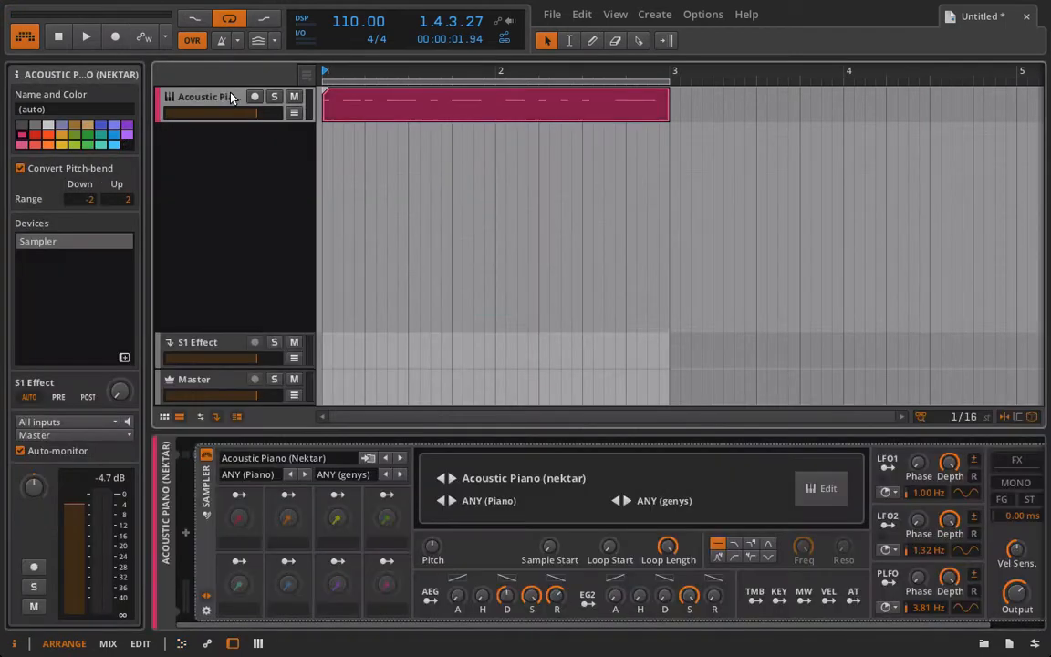
click(750, 545)
key(space)
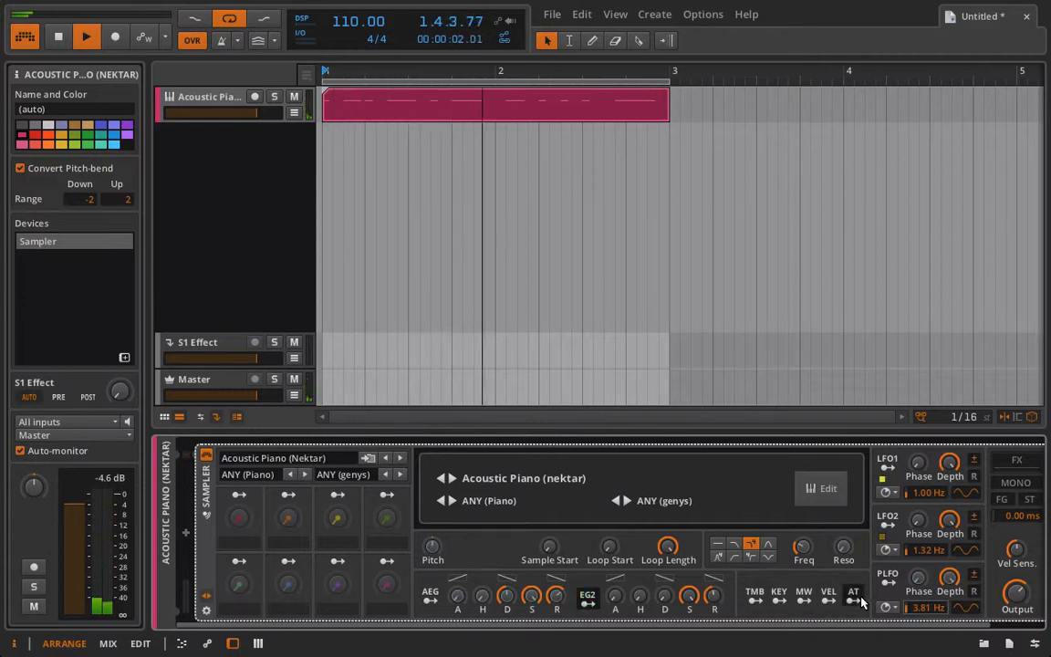
Modulate the filter frequency with EG2, set it to 75.9 Hz with EG2 sustain at 38.5%, and map Timbre to filter resonance at +0.52
drag(804, 553, 805, 542)
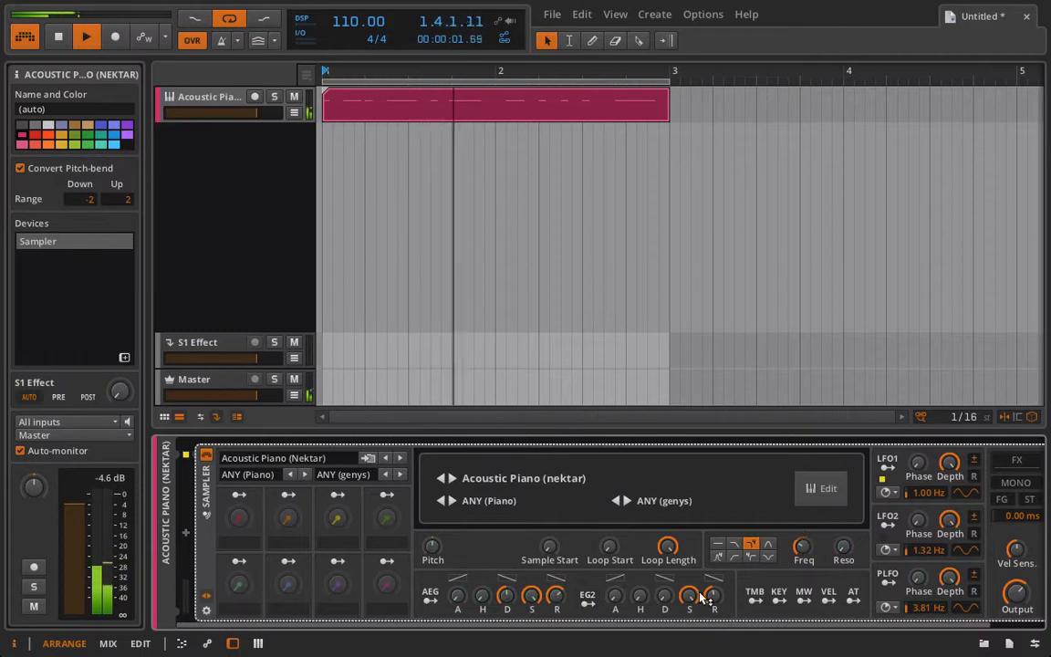
drag(722, 596, 693, 586)
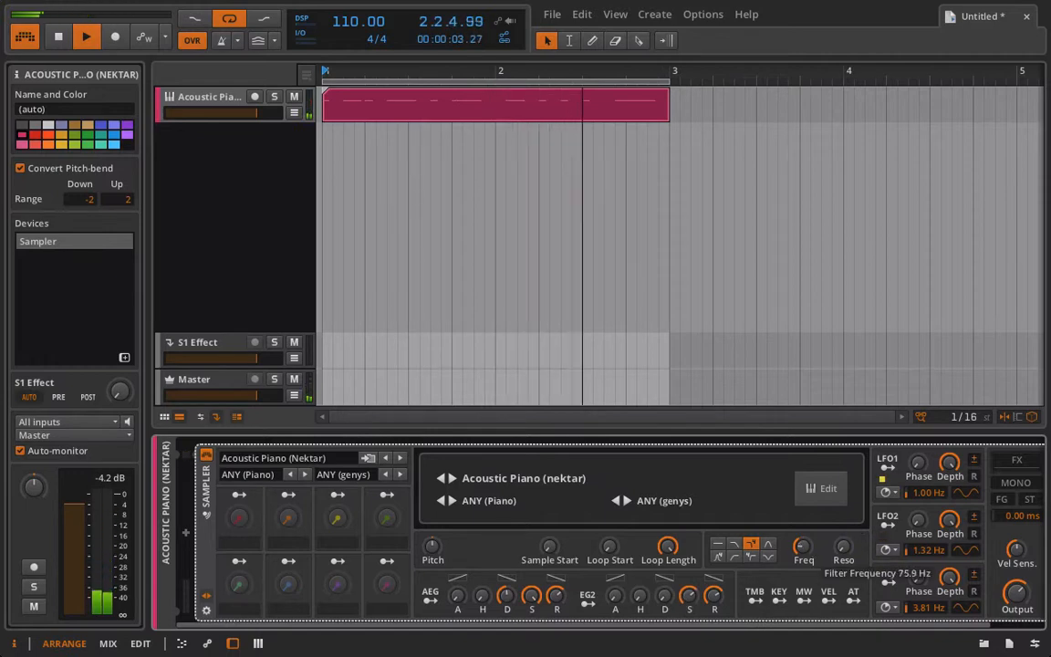
drag(690, 595, 690, 636)
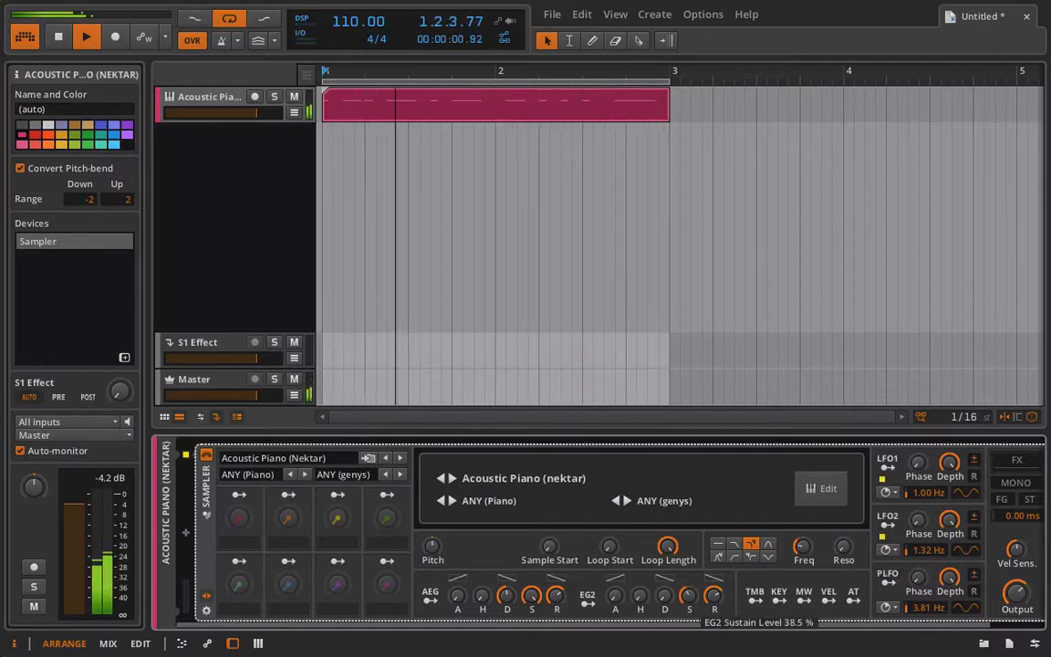
drag(715, 596, 715, 575)
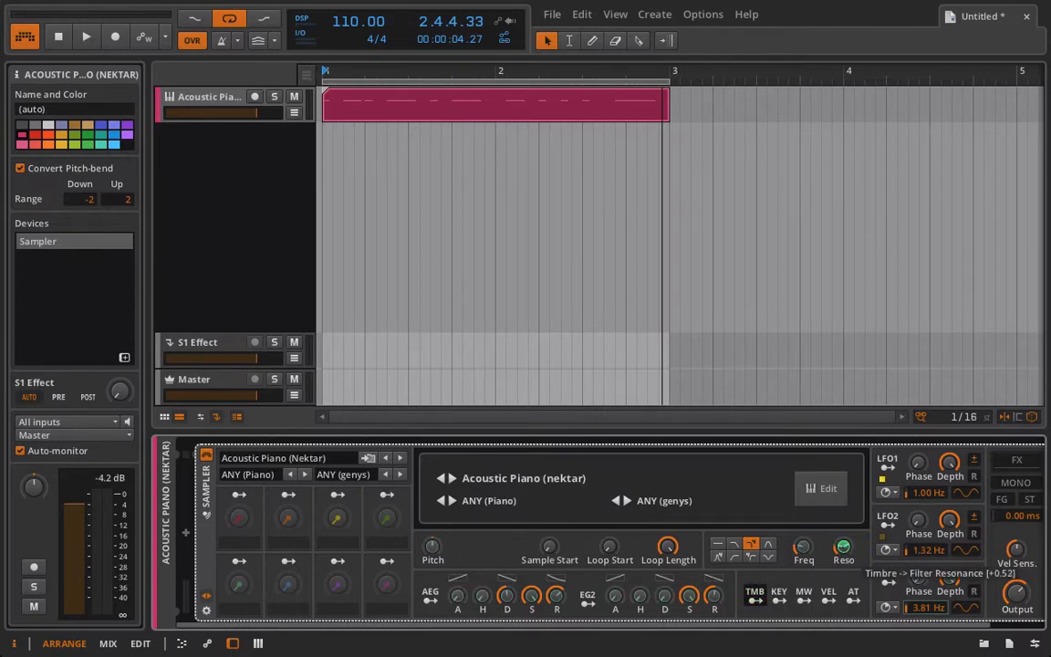
Show the timbre expression lane of the Acoustic Piano clip, select all its notes, and start playback
double_click(421, 118)
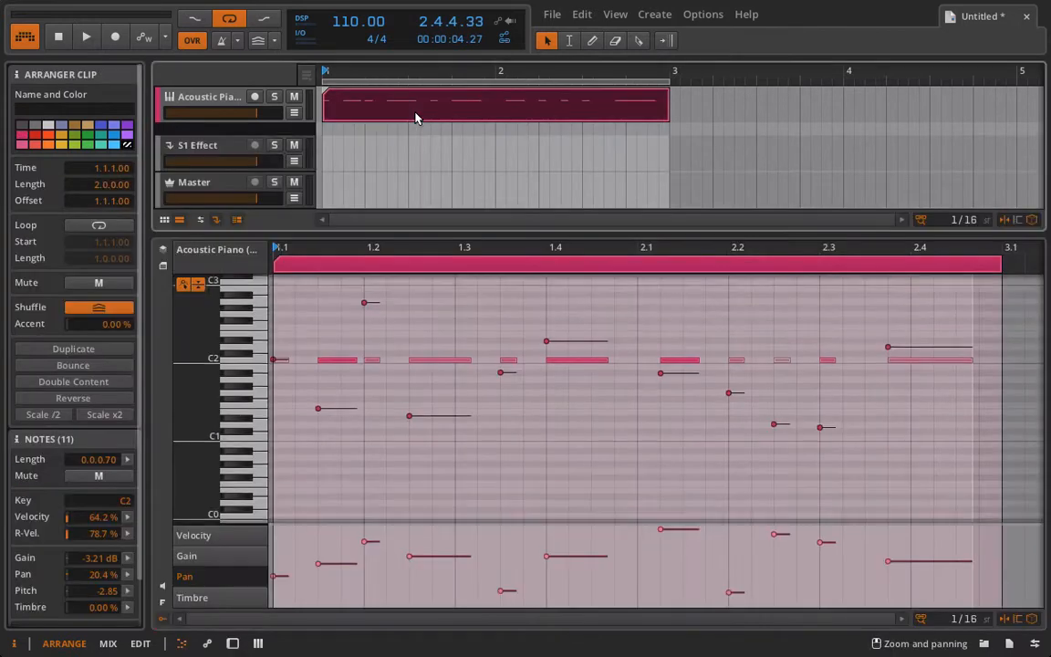
click(192, 600)
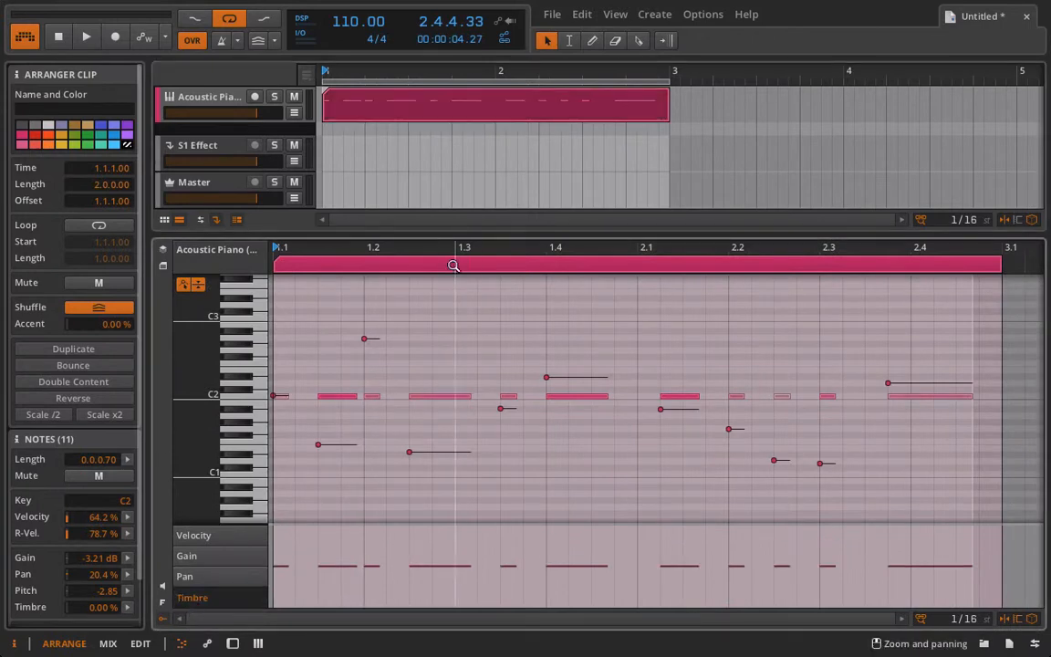
click(413, 310)
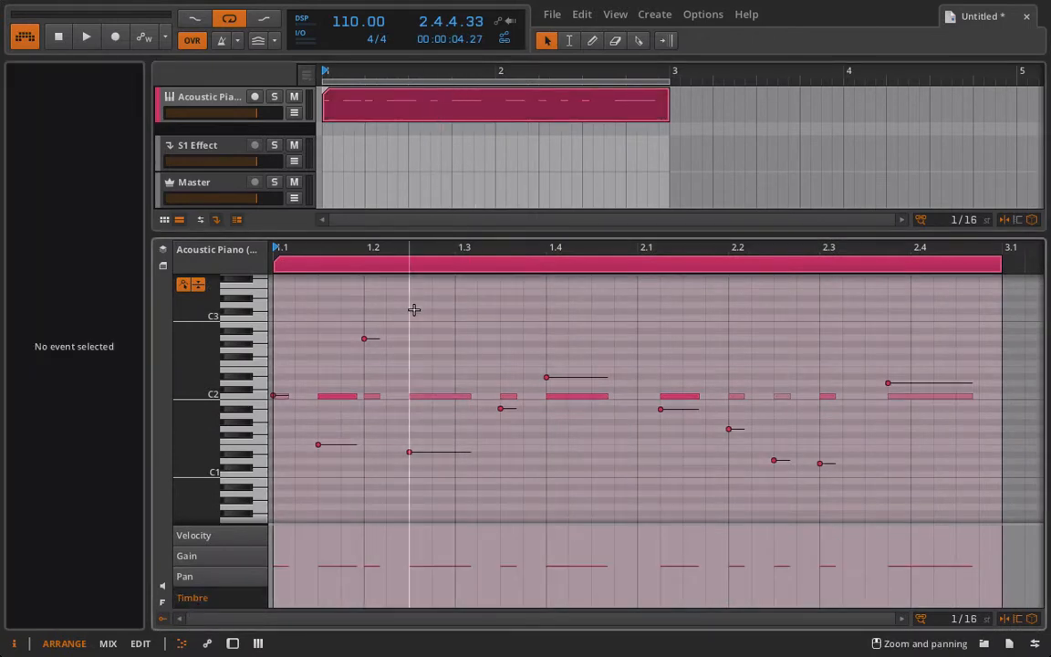
key(ctrl+a)
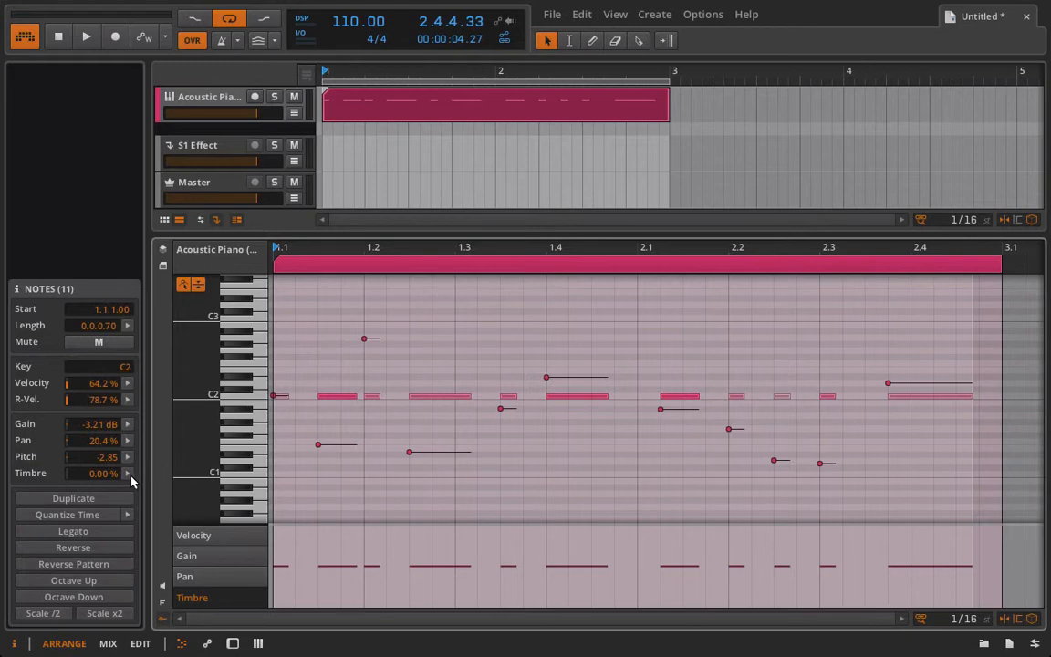
key(space)
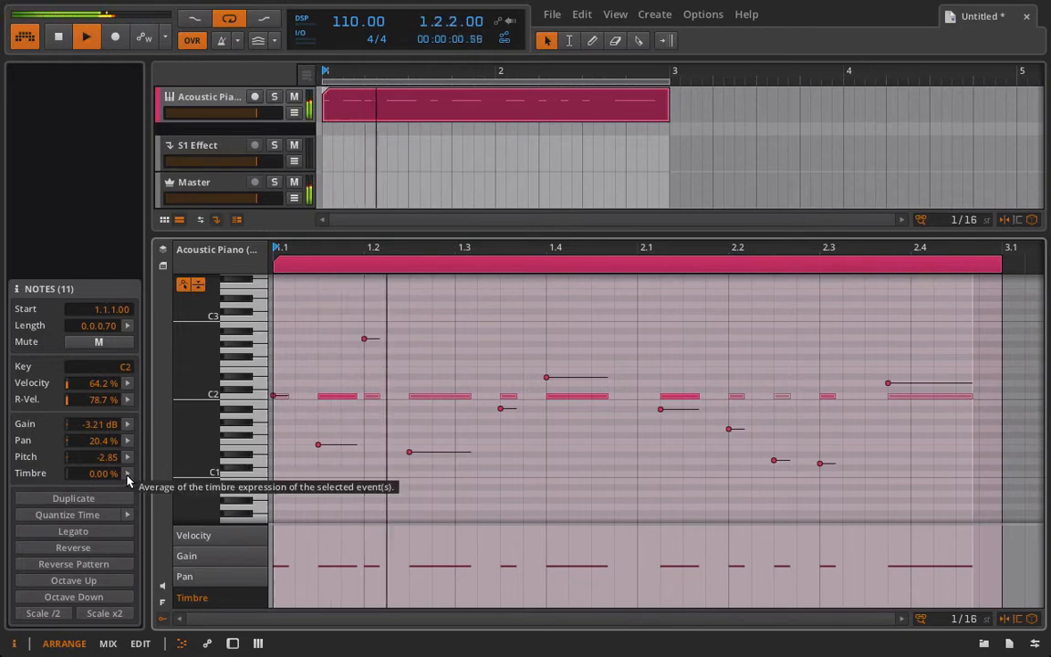
Randomize the selected notes' timbre expression with Chaos and adjust its spread
click(128, 474)
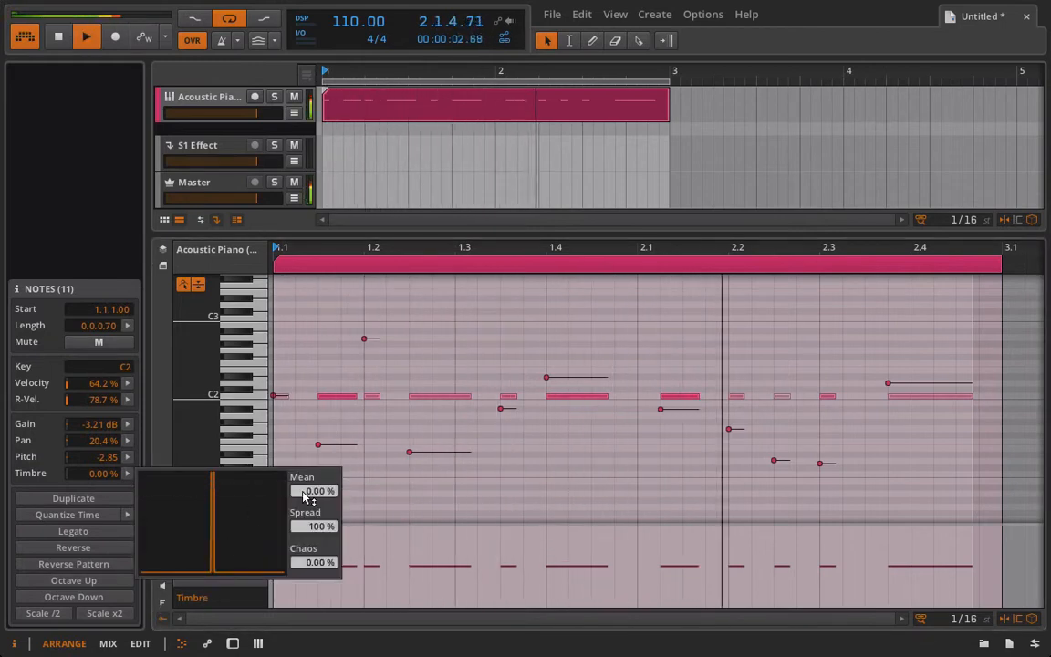
drag(317, 562, 321, 444)
mouse_move(317, 526)
mouse_down()
mouse_move(317, 494)
mouse_move(317, 526)
mouse_up()
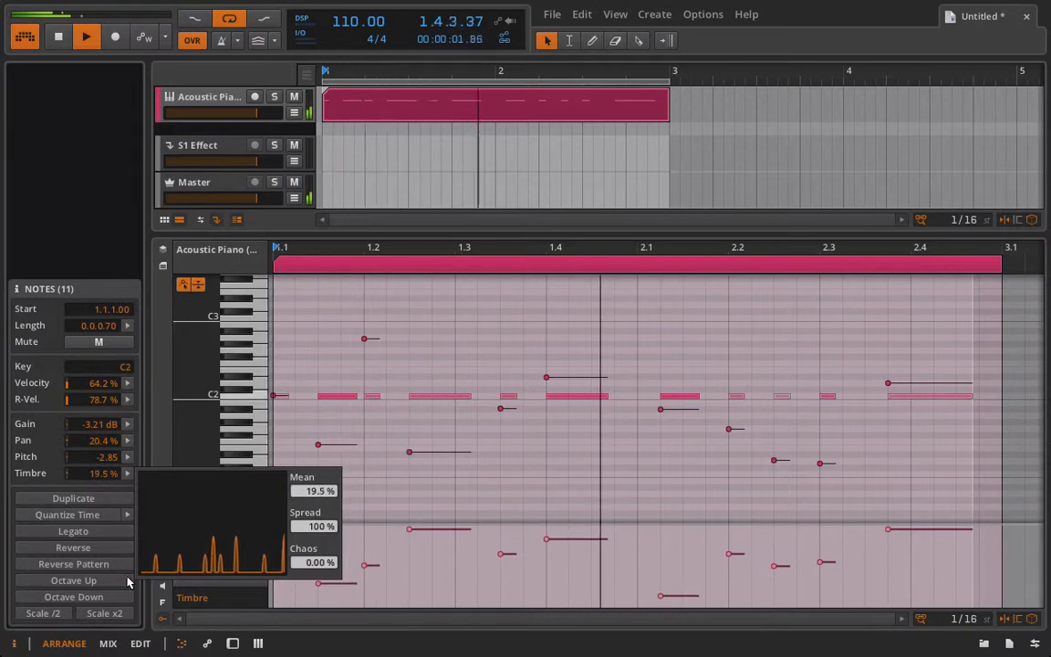
Show the Acoustic Piano track's Sampler, clear the EG2 modulation from the filter frequency, and set the frequency to 197 Hz
click(400, 103)
click(205, 99)
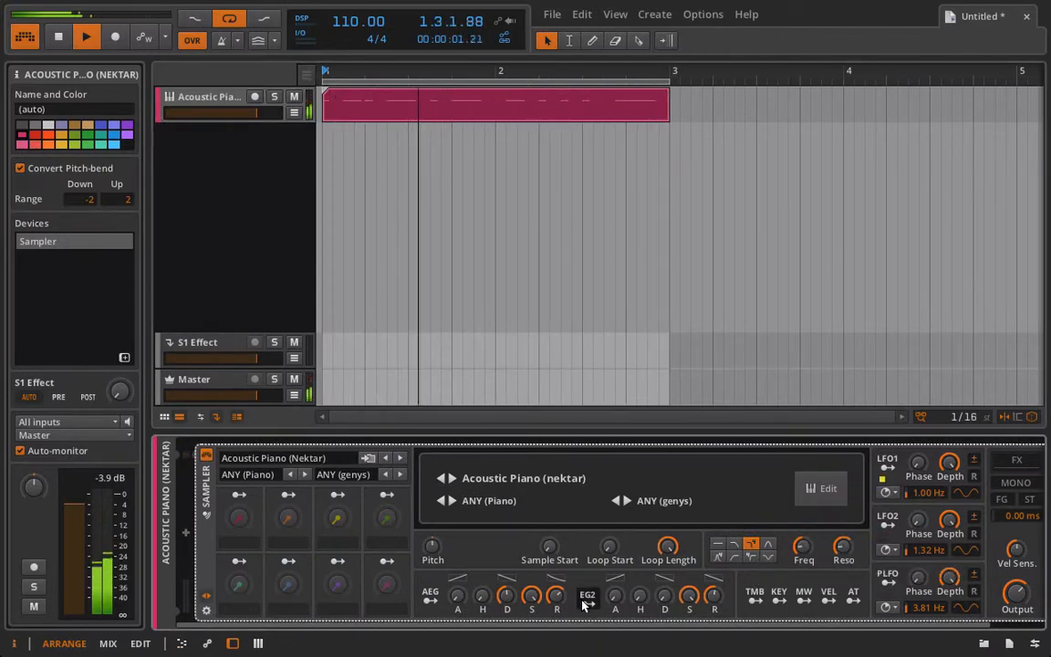
right_click(800, 547)
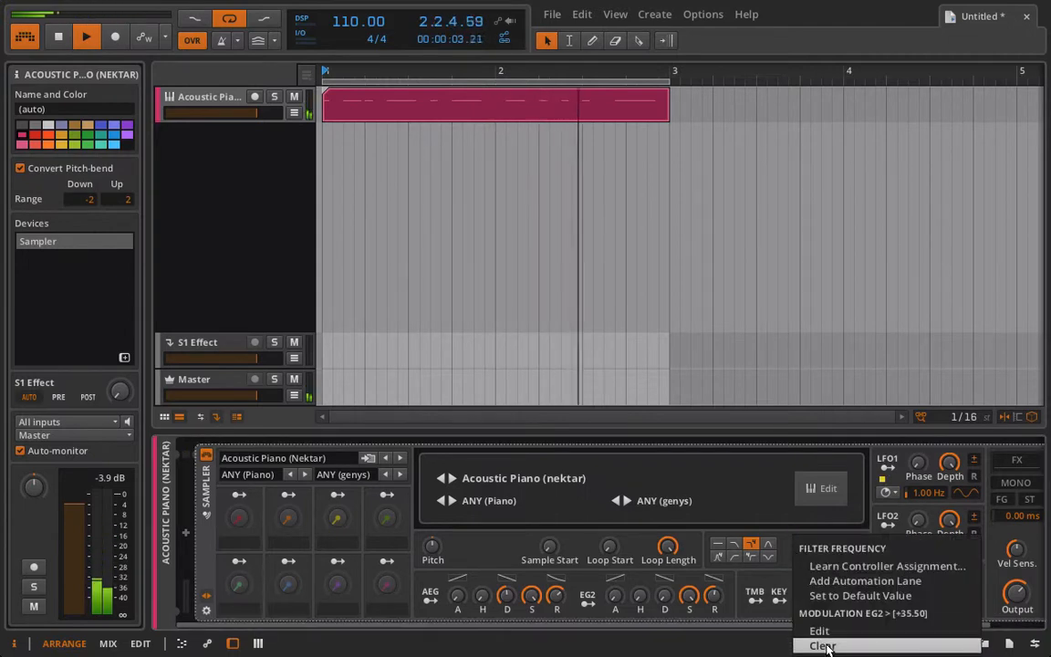
click(822, 645)
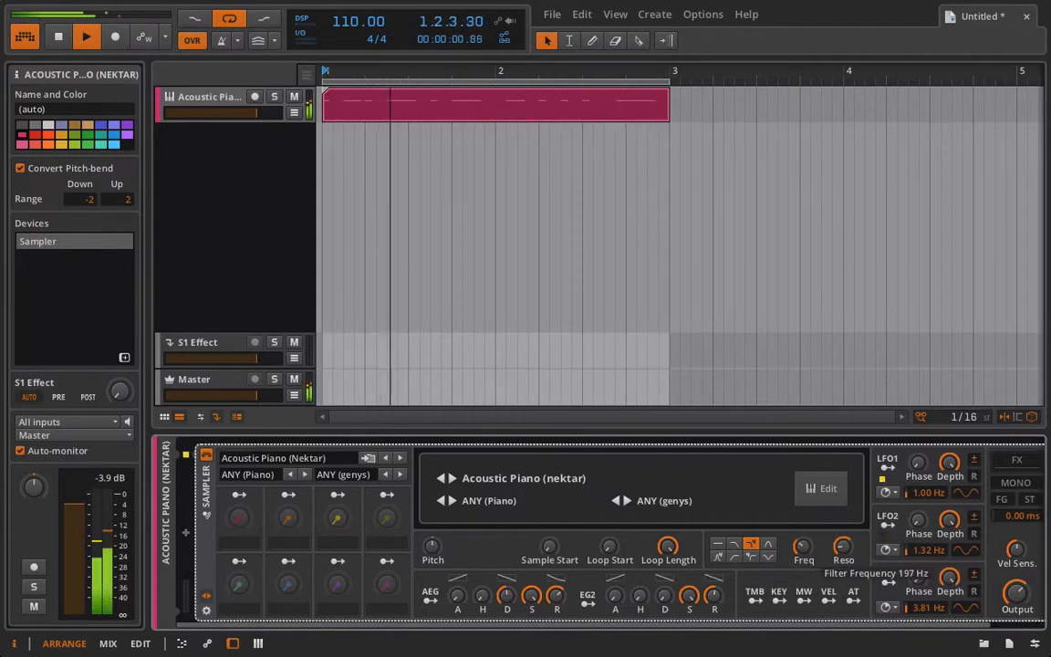
Modulate the Sampler's filter frequency with EG2 at +36.50 and raise the EG2 attack time
click(587, 601)
drag(807, 551, 807, 524)
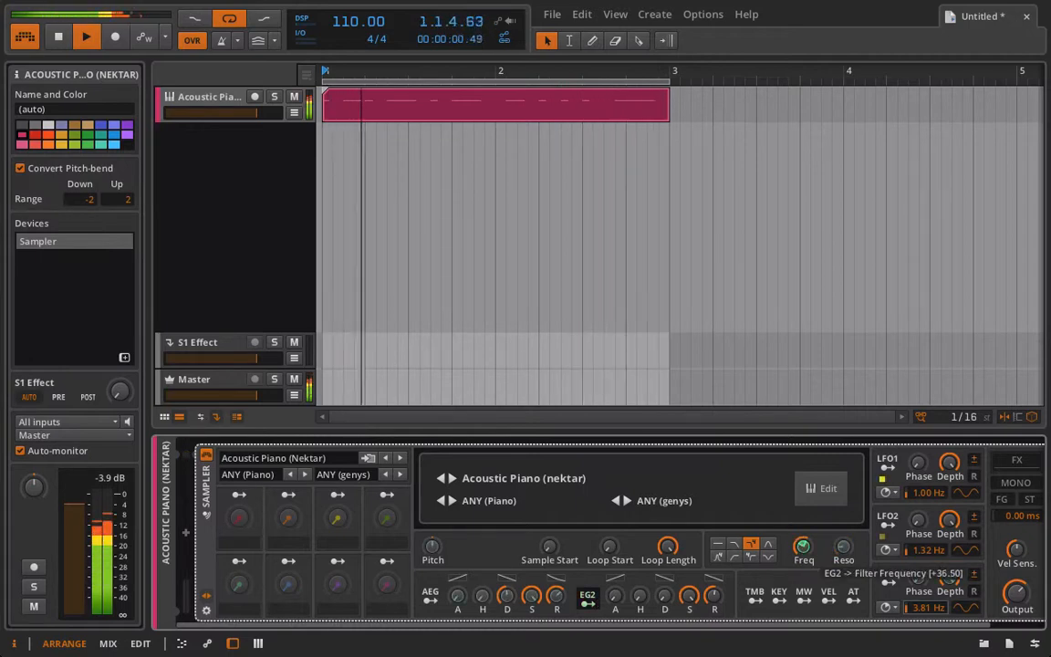
click(589, 600)
drag(617, 600, 616, 582)
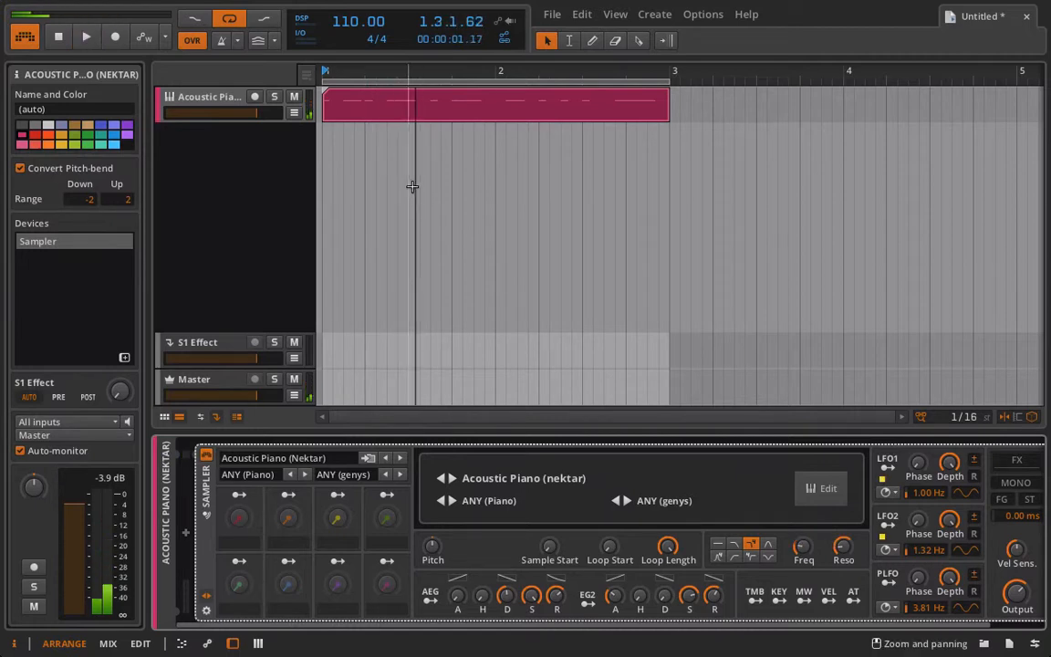
Stop playback and open the Acoustic Piano clip in the note editor
double_click(410, 116)
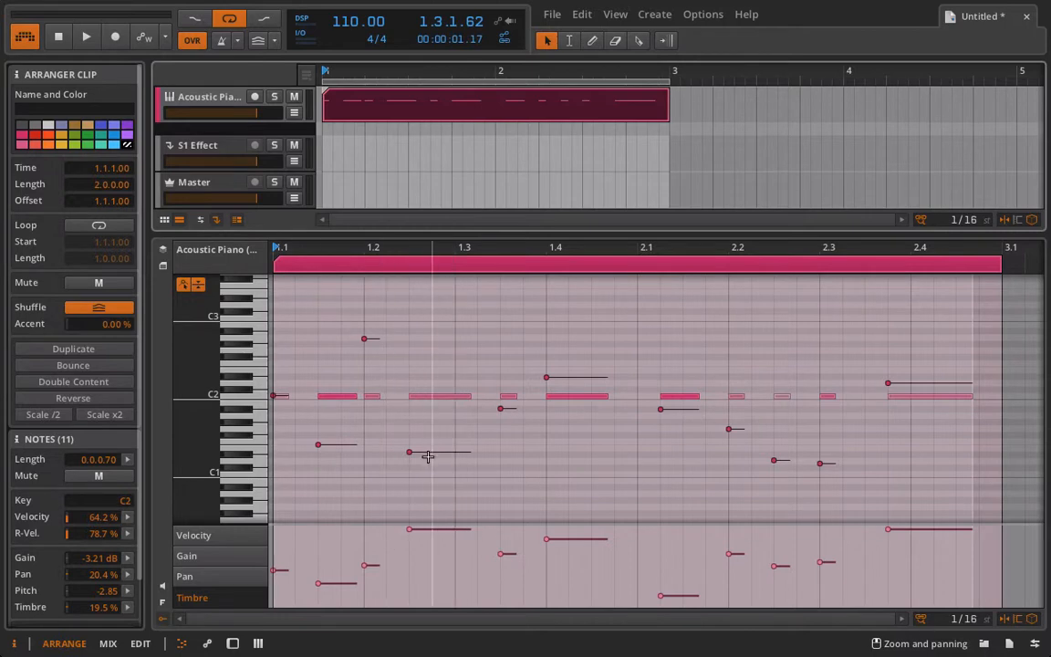
mouse_move(429, 455)
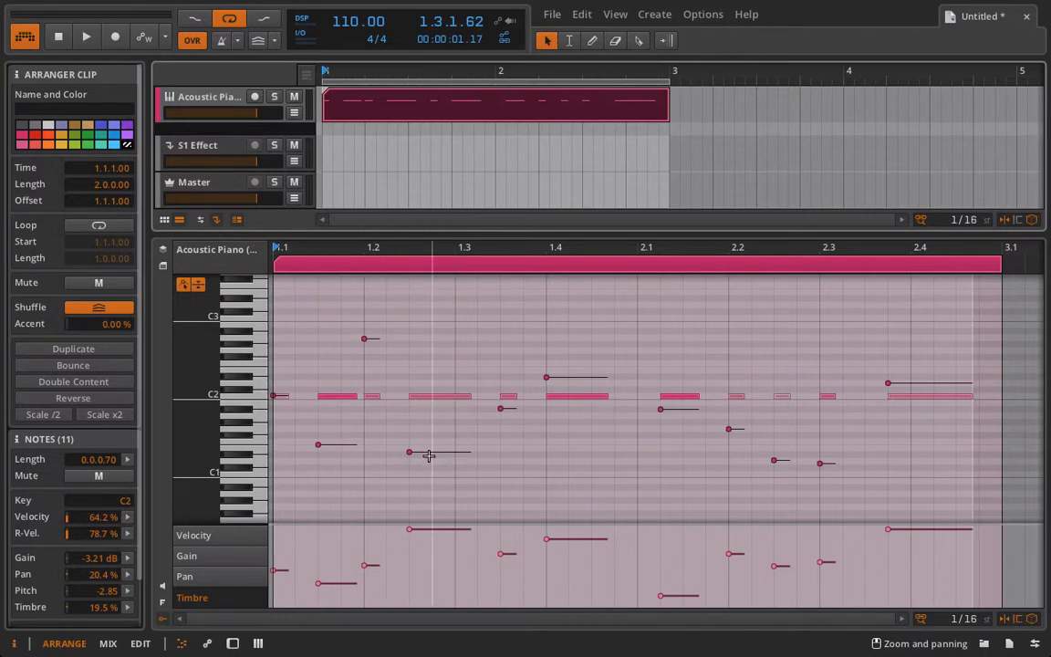